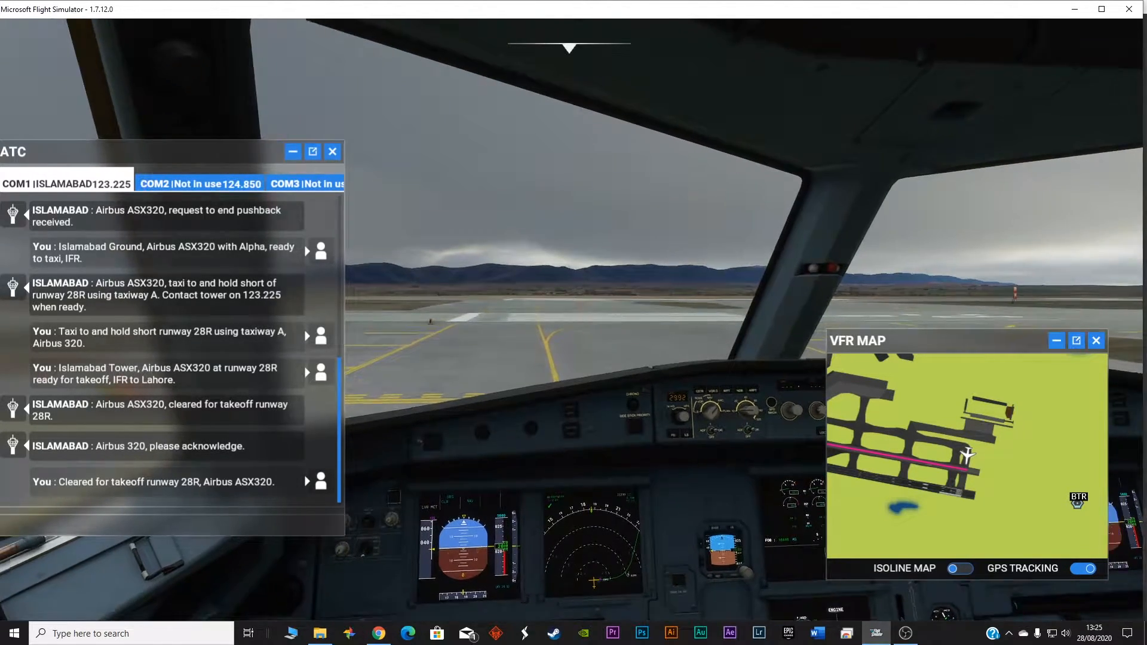
- Reset the cockpit camera to the pilot's seat while holding short of runway 28R
key(ctrl+space)
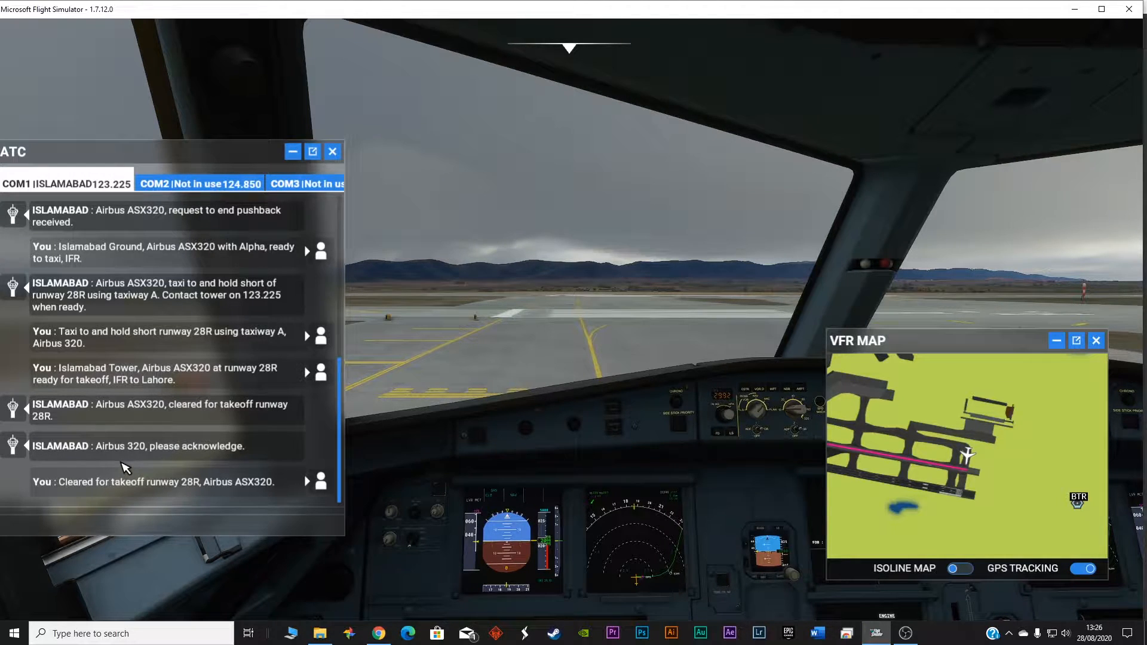
- Close the ATC and VFR map windows and switch the nose light to TAXI
click(333, 155)
click(1095, 339)
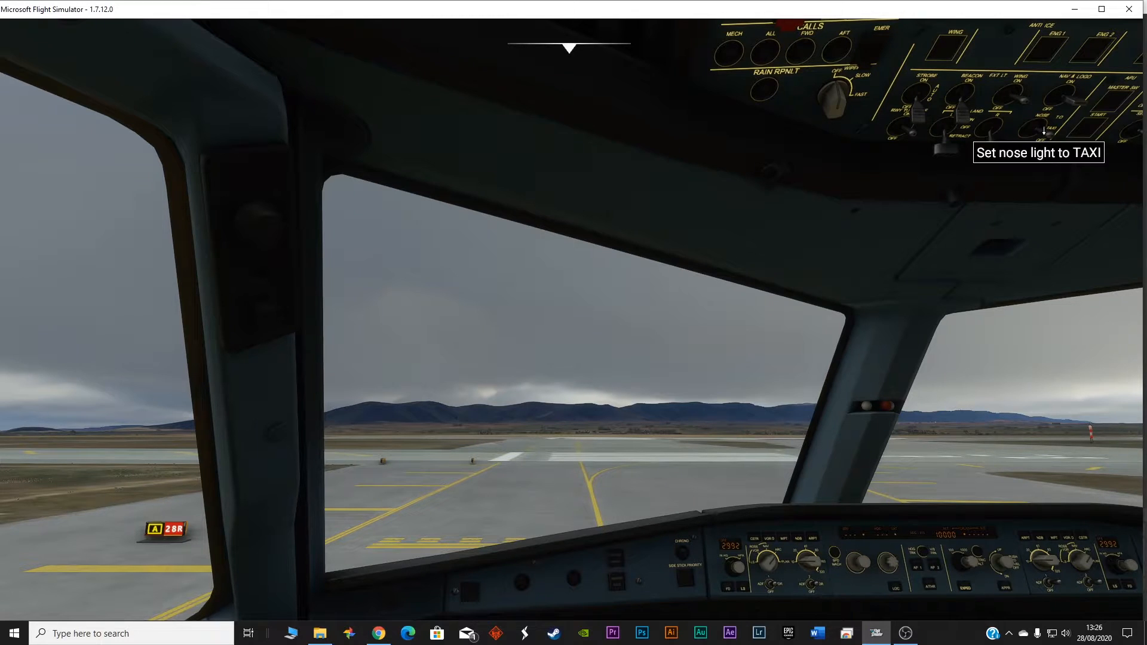
click(1045, 131)
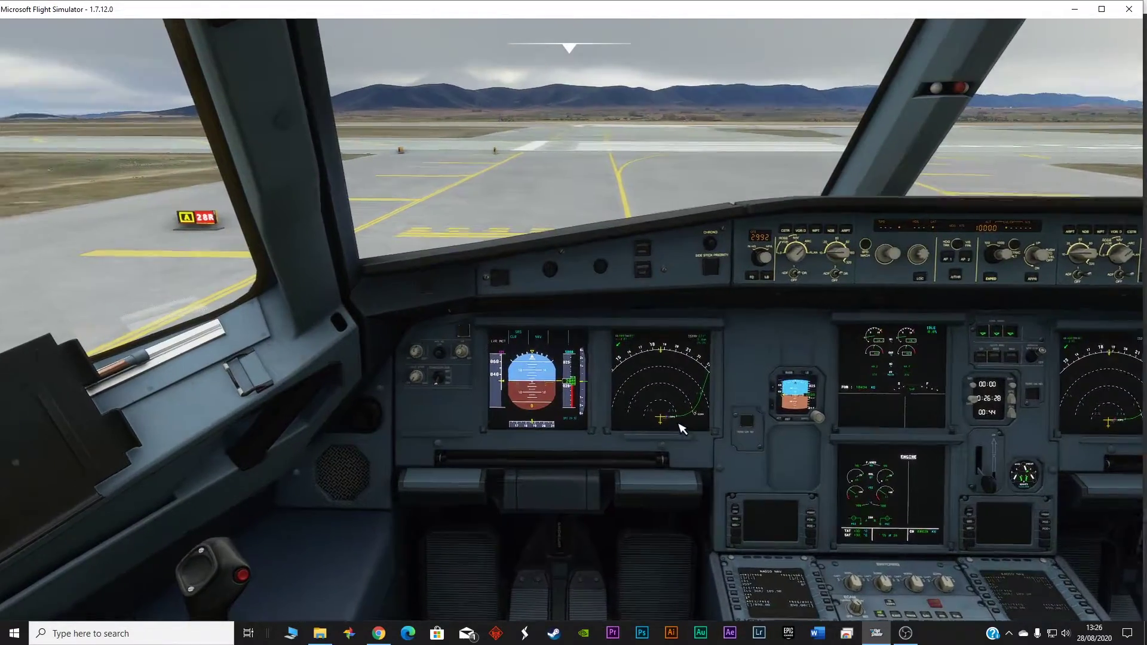
scroll(679, 429, up, 6)
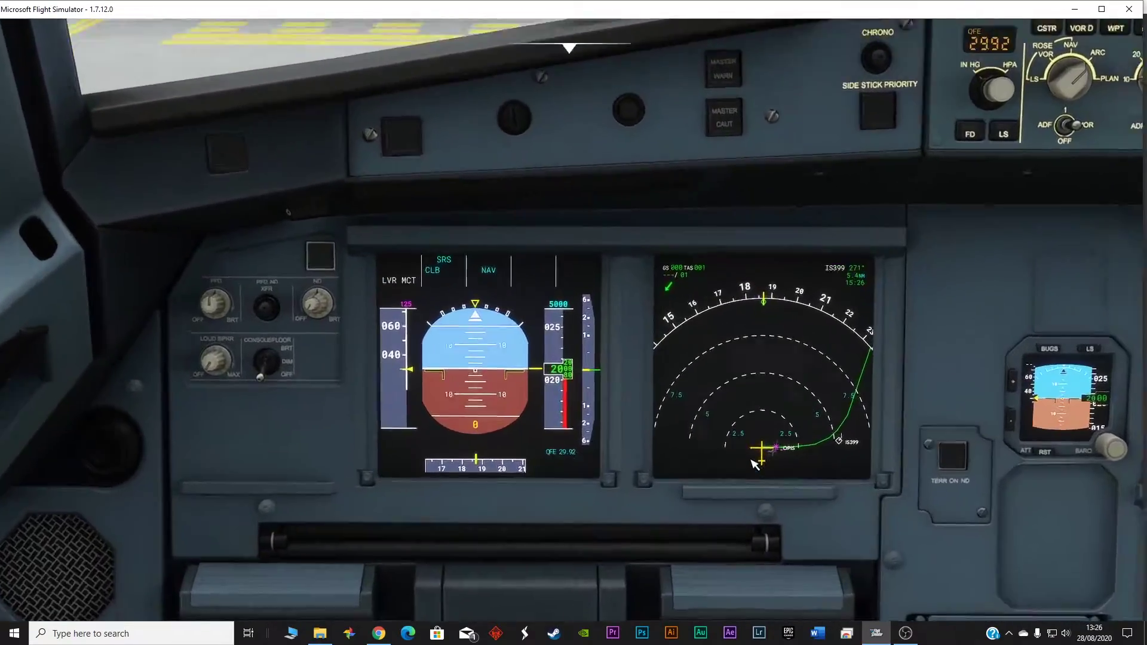
scroll(756, 461, up, 4)
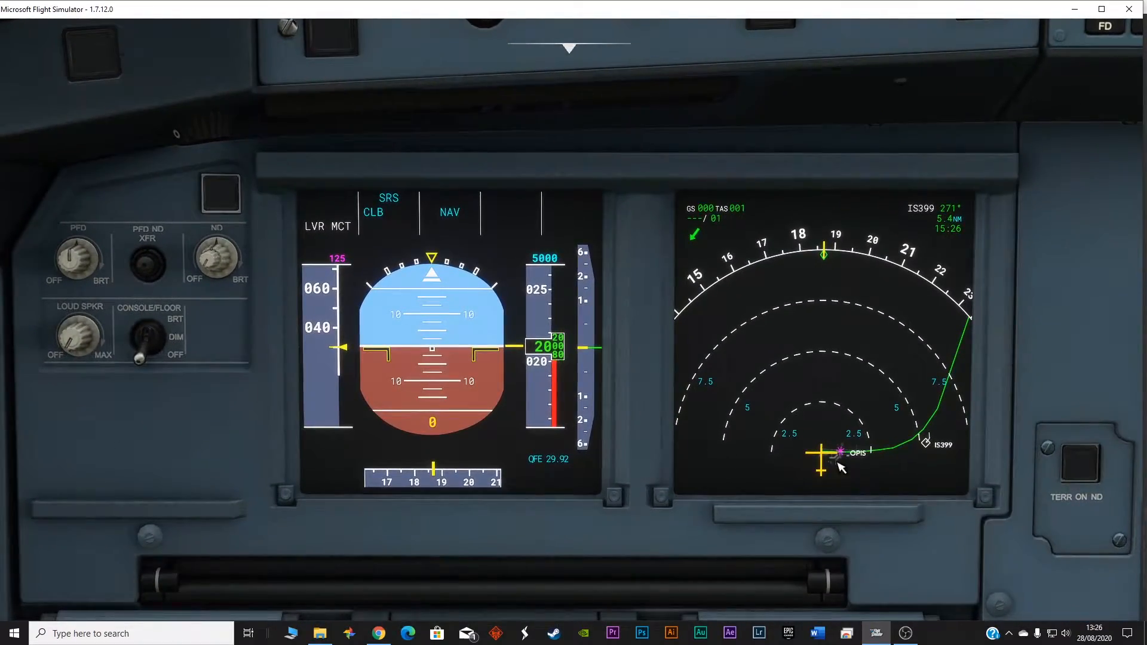
scroll(841, 466, down, 10)
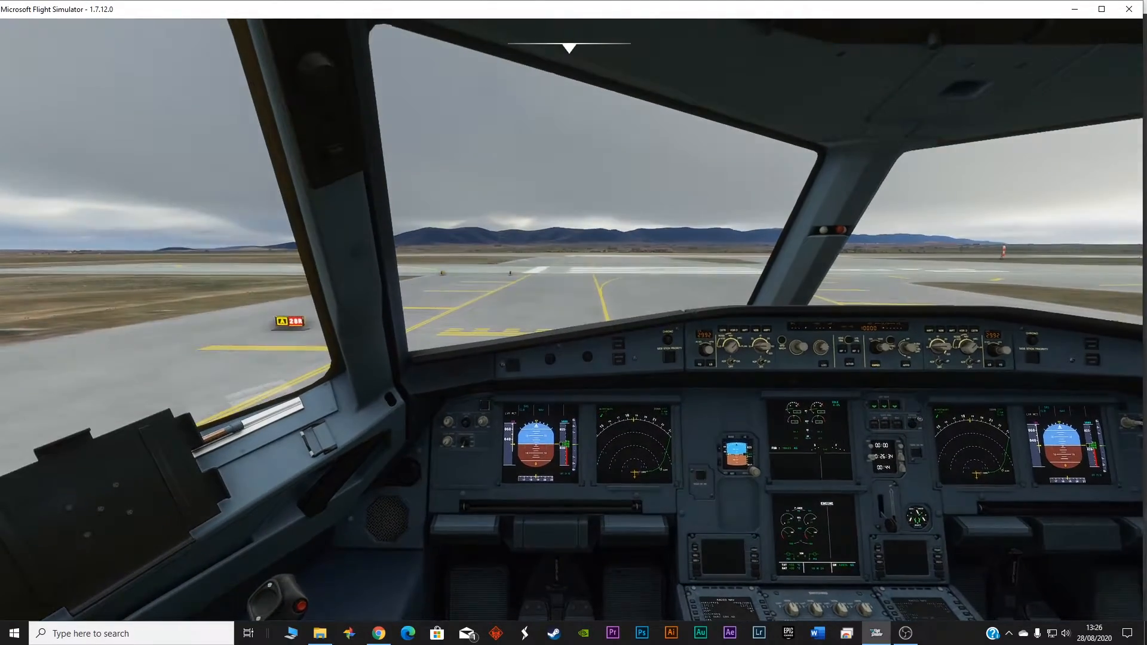
- Tilt the cockpit view slightly while lining up on the 28R centreline
drag(627, 412, 623, 397)
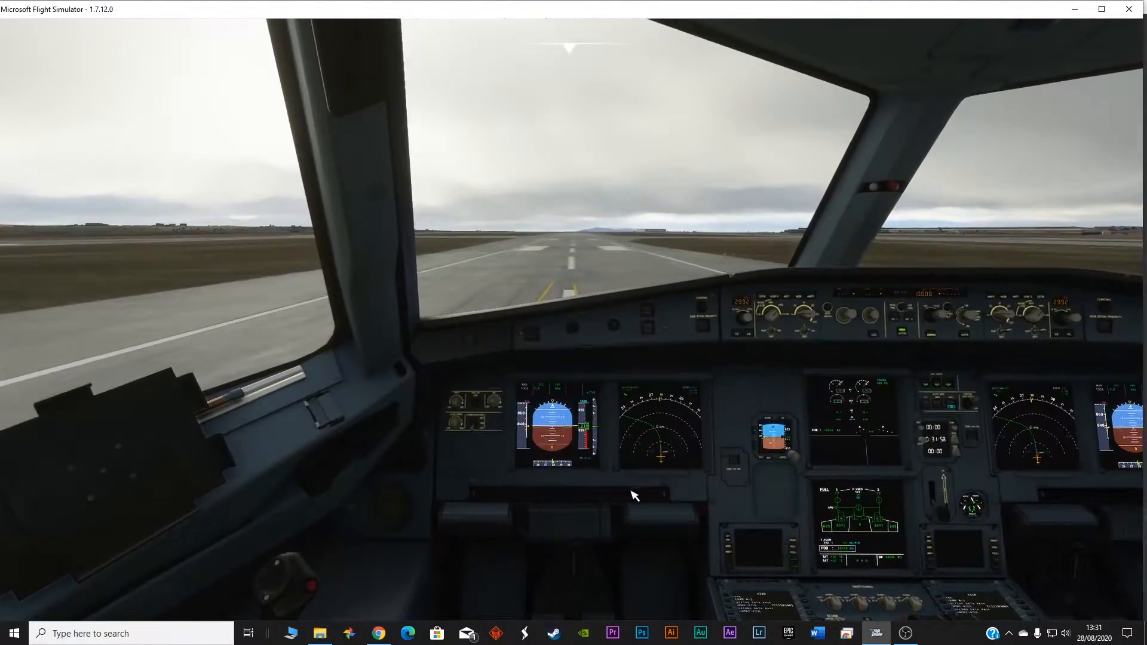
scroll(627, 485, up, 3)
scroll(641, 510, down, 3)
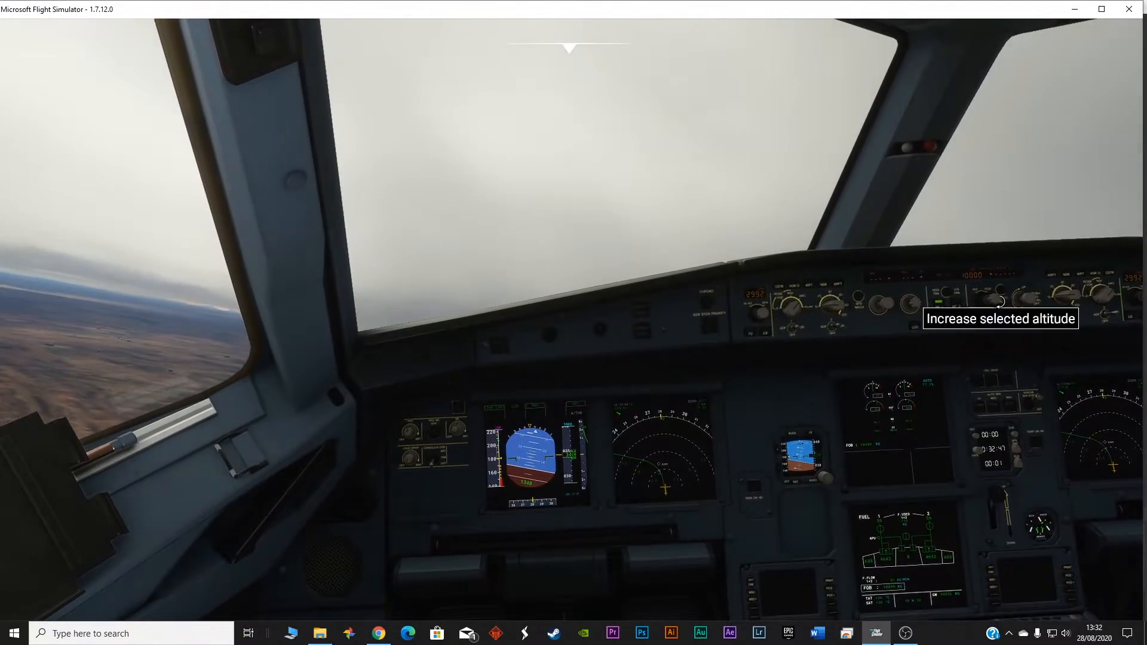
- Set the thrust levers to the CL climb detent and return to the forward view
drag(1025, 285, 784, 408)
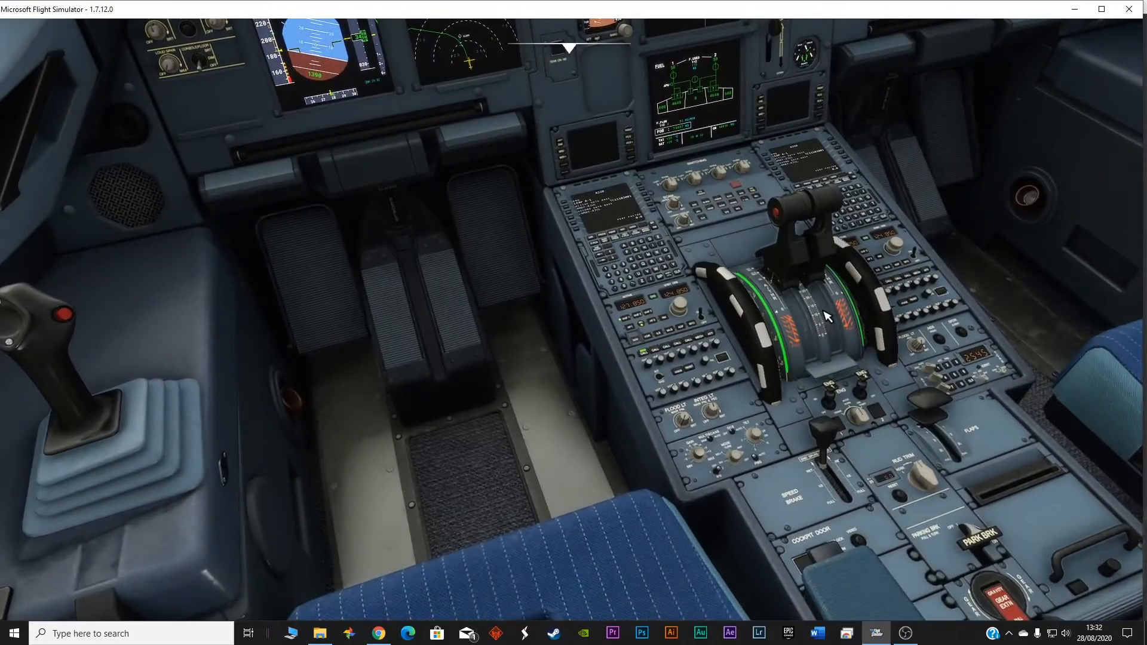
scroll(785, 408, up, 4)
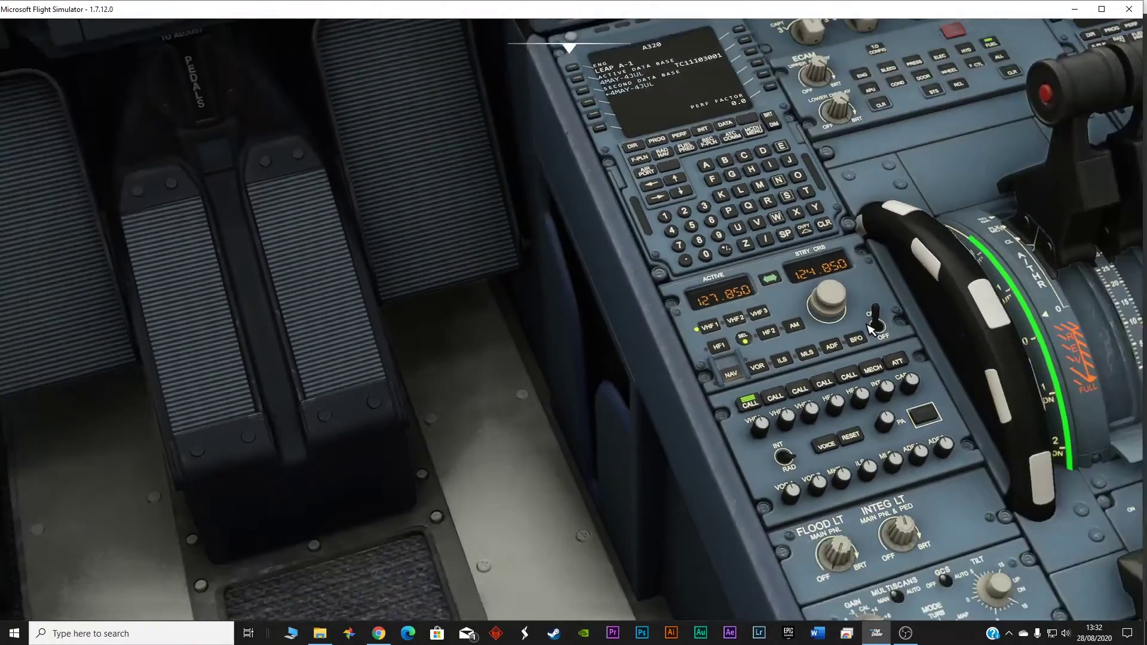
scroll(873, 327, down, 2)
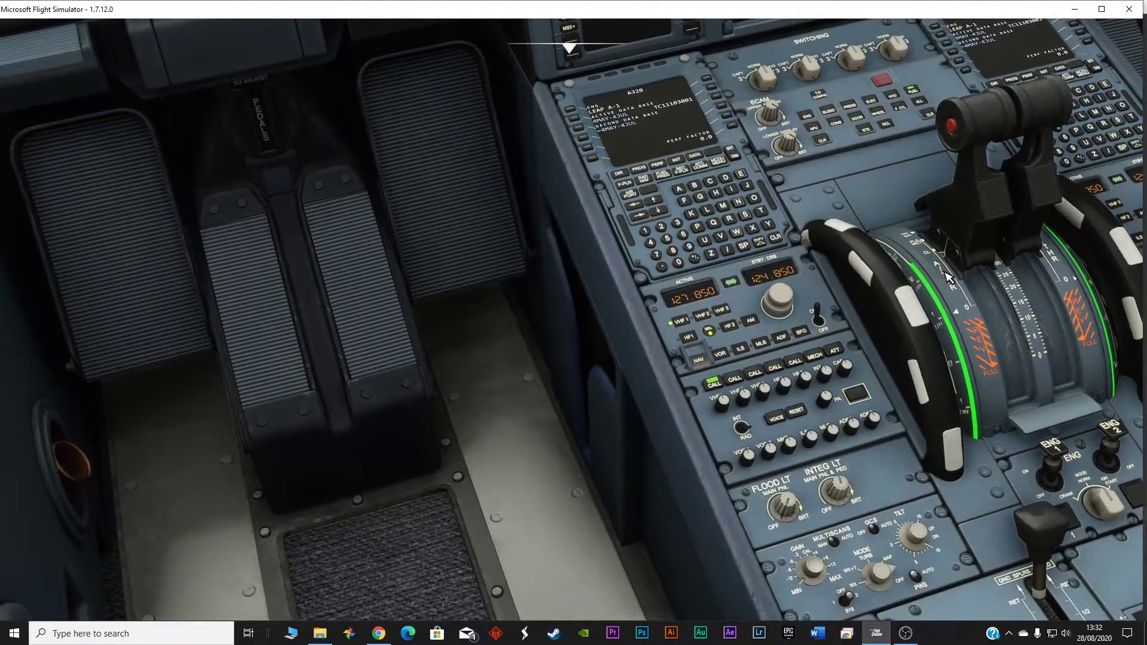
drag(947, 275, 947, 276)
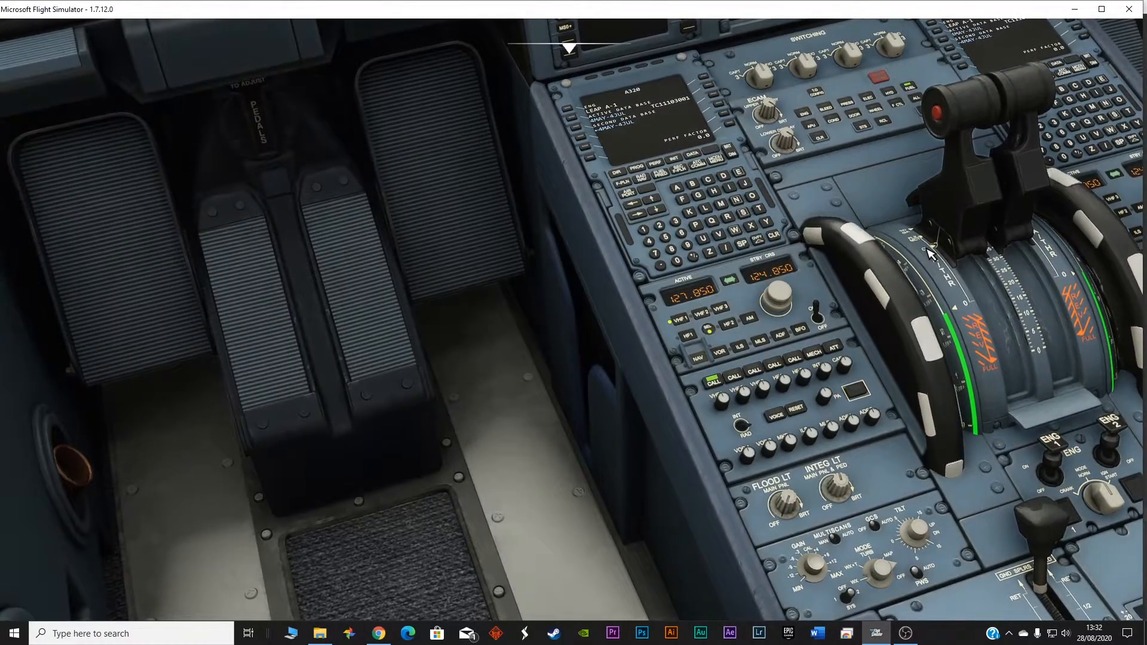
key(space)
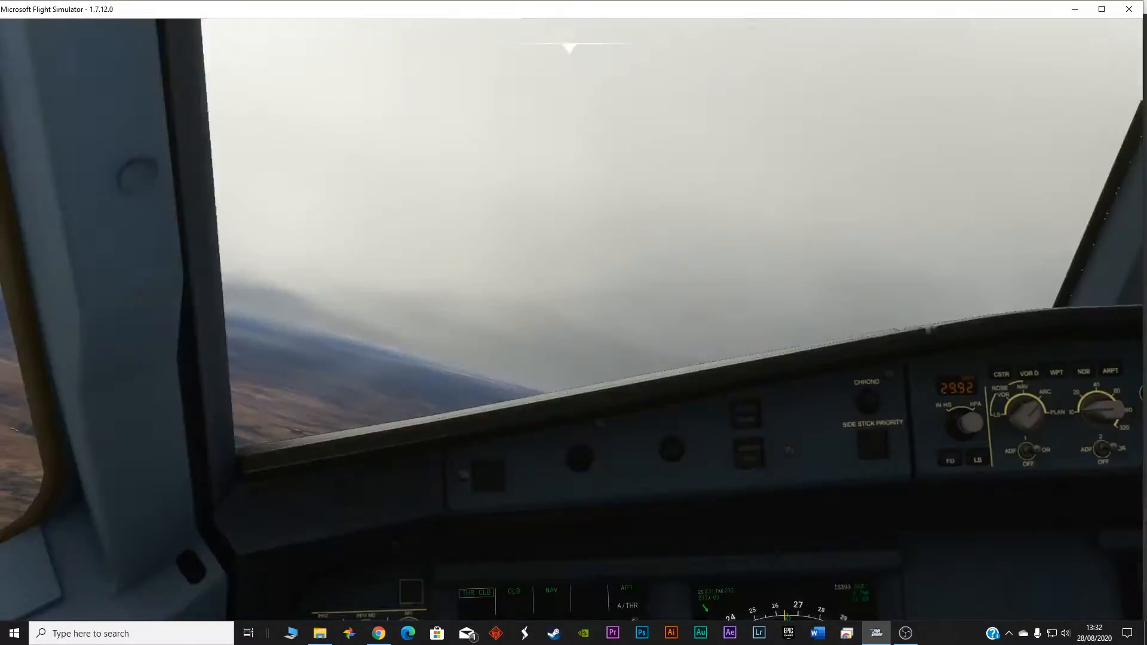
key(space)
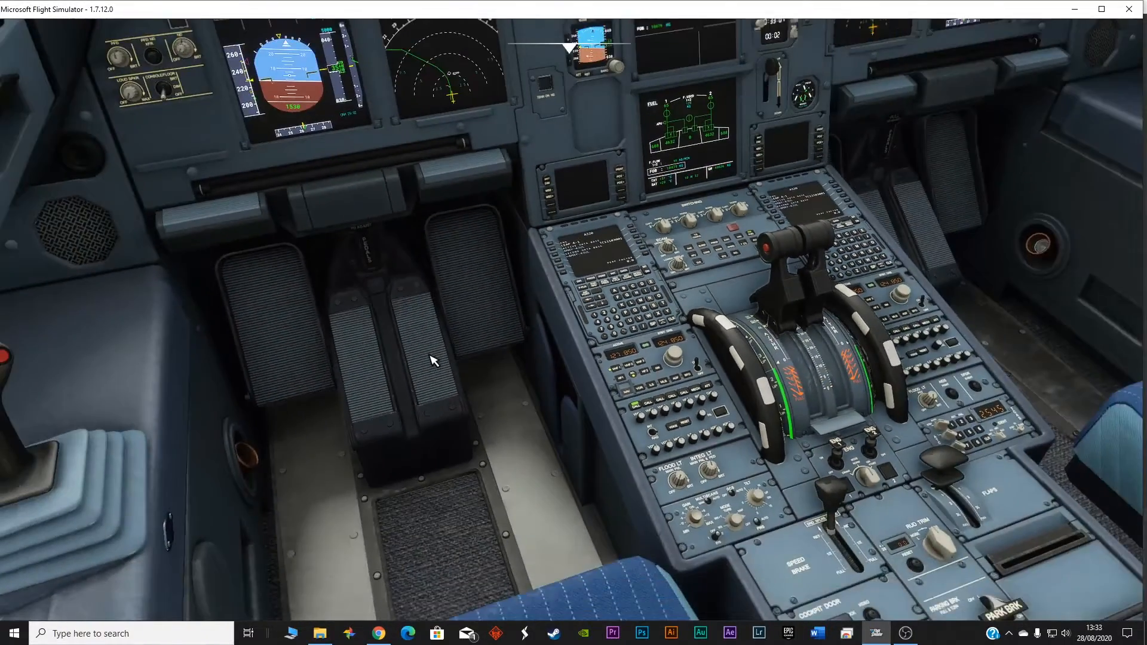
key(f)
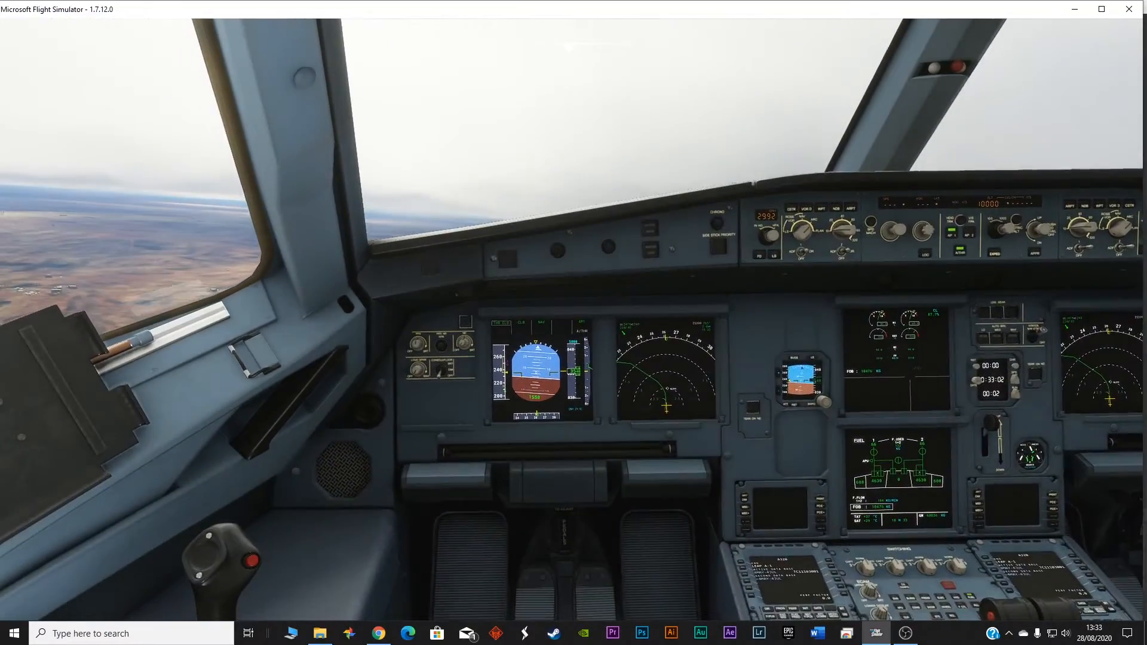
- Raise the FCU selected airspeed to 250 knots
click(902, 230)
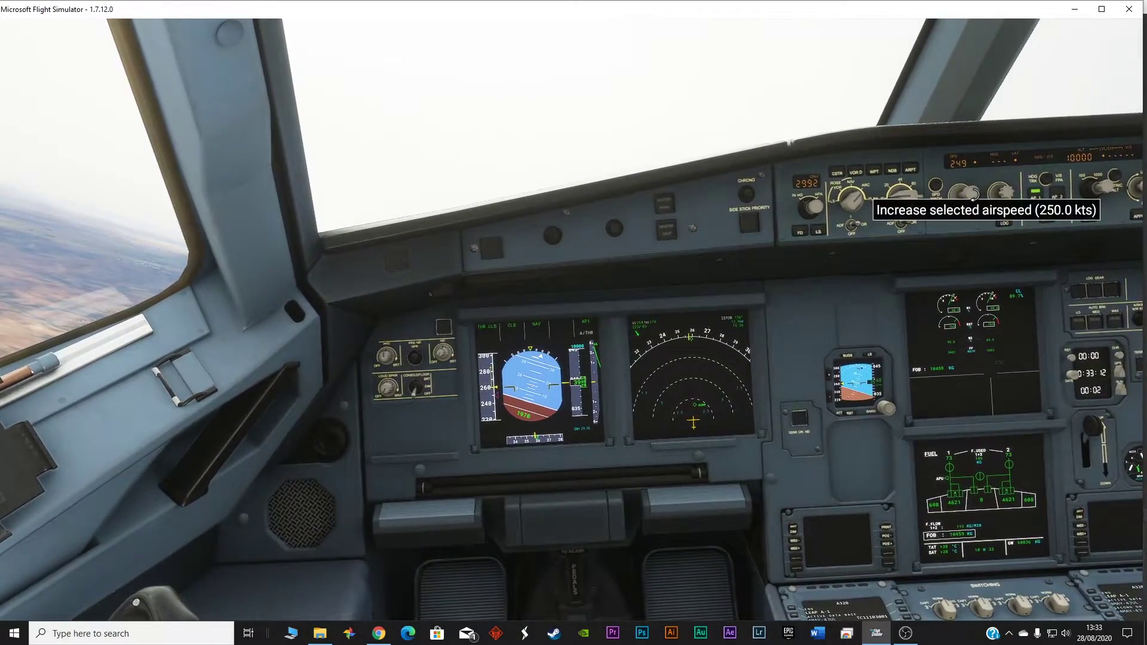
click(970, 196)
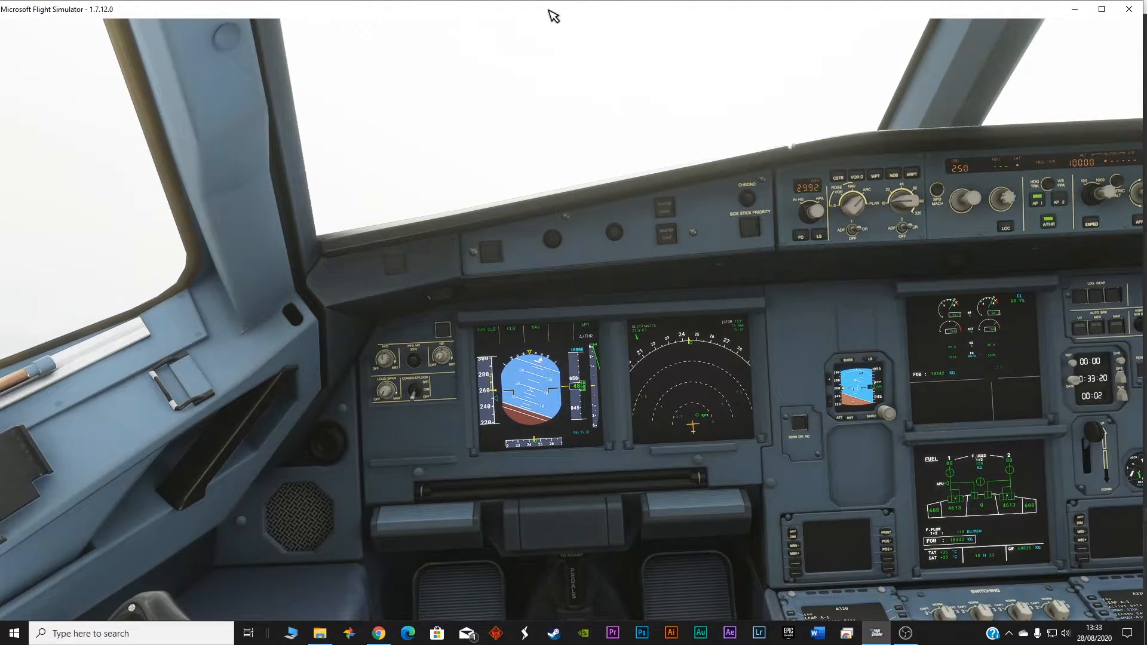
mouse_move(566, 38)
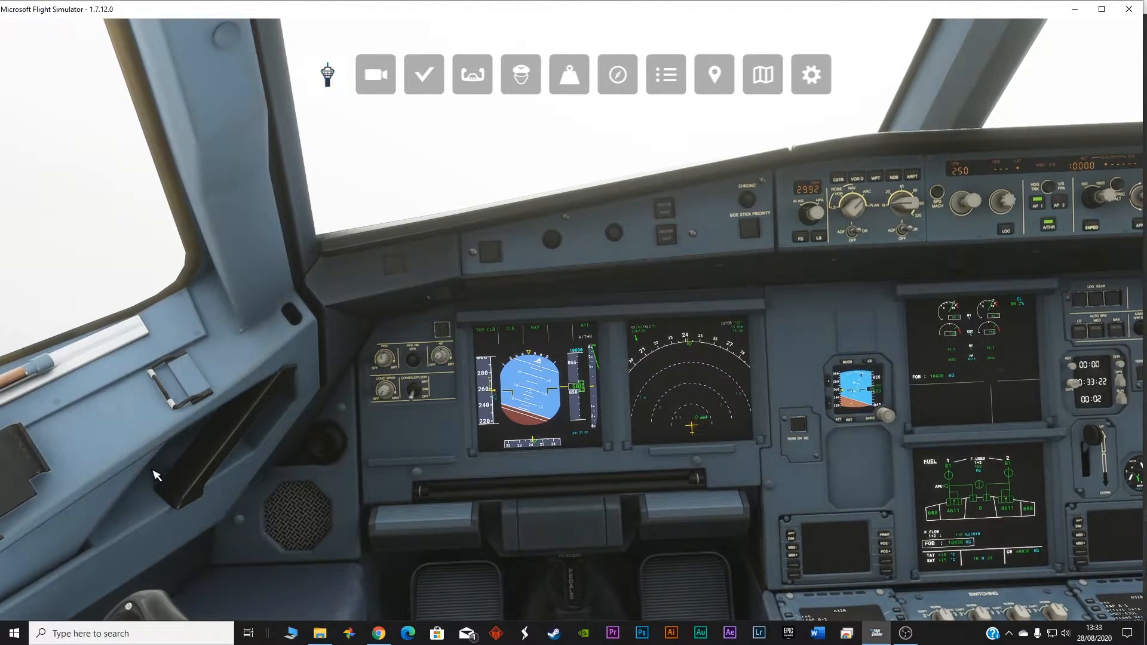
- Acknowledge the handoff to Islamabad Departure and check AI Manage Radio Comms, then close both panels
click(326, 75)
click(121, 484)
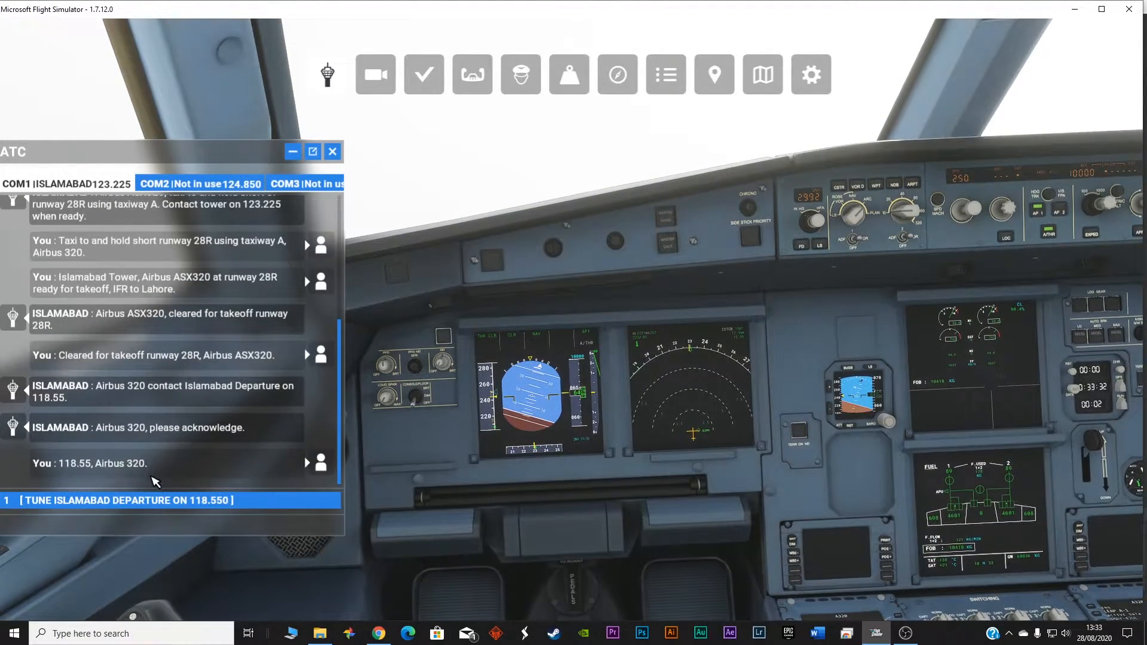
click(520, 72)
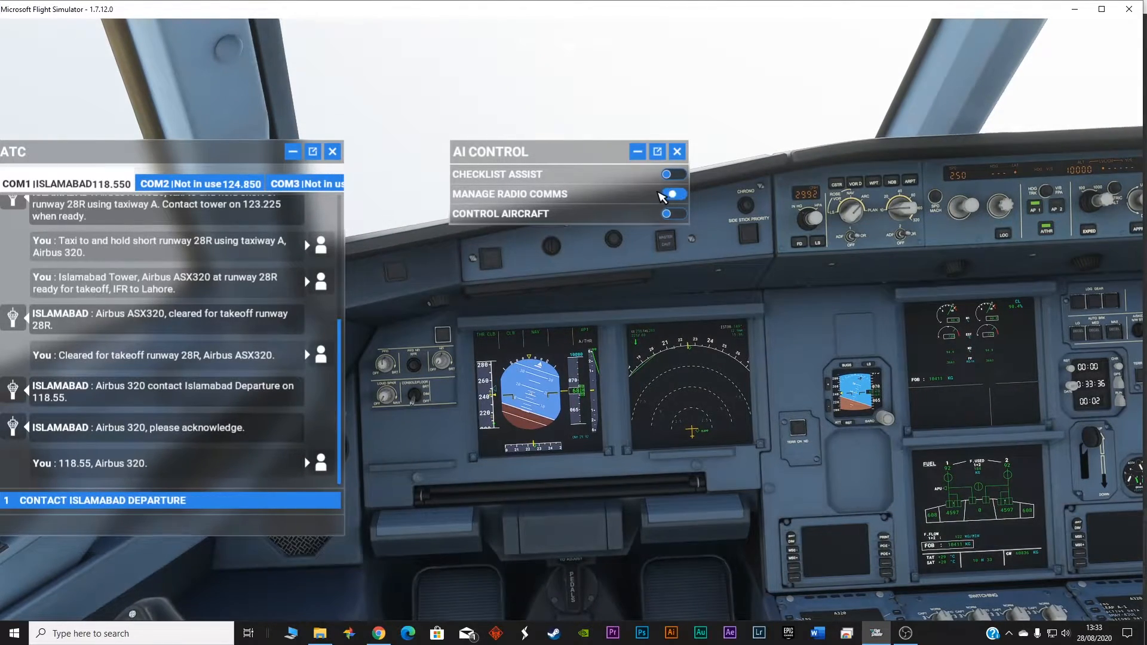
click(334, 151)
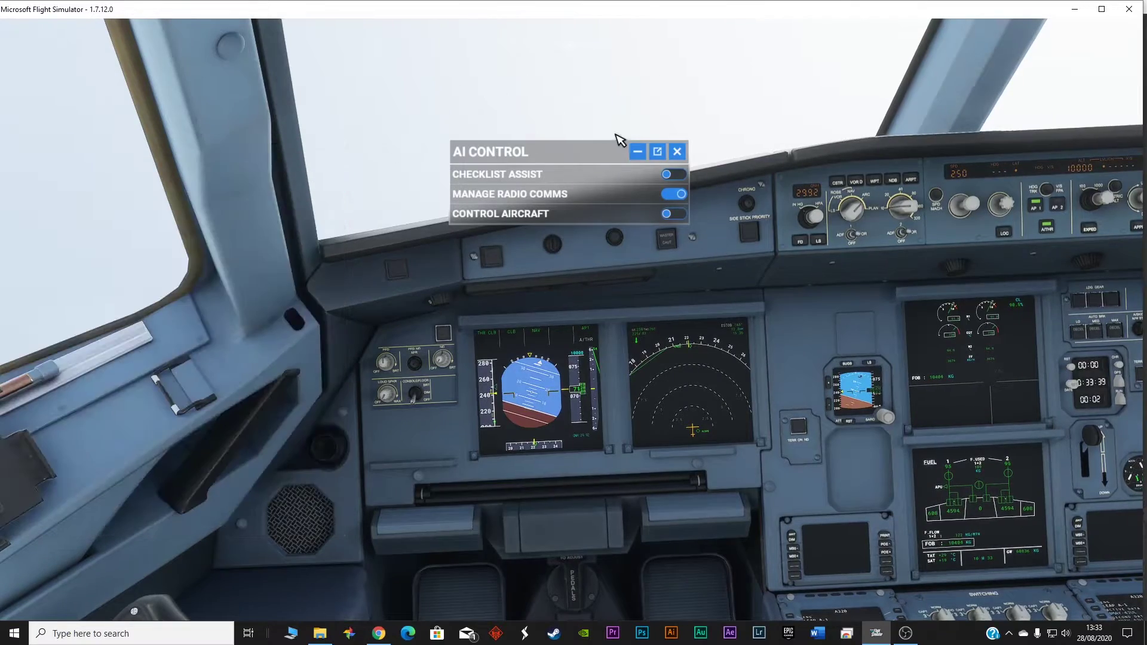
click(678, 152)
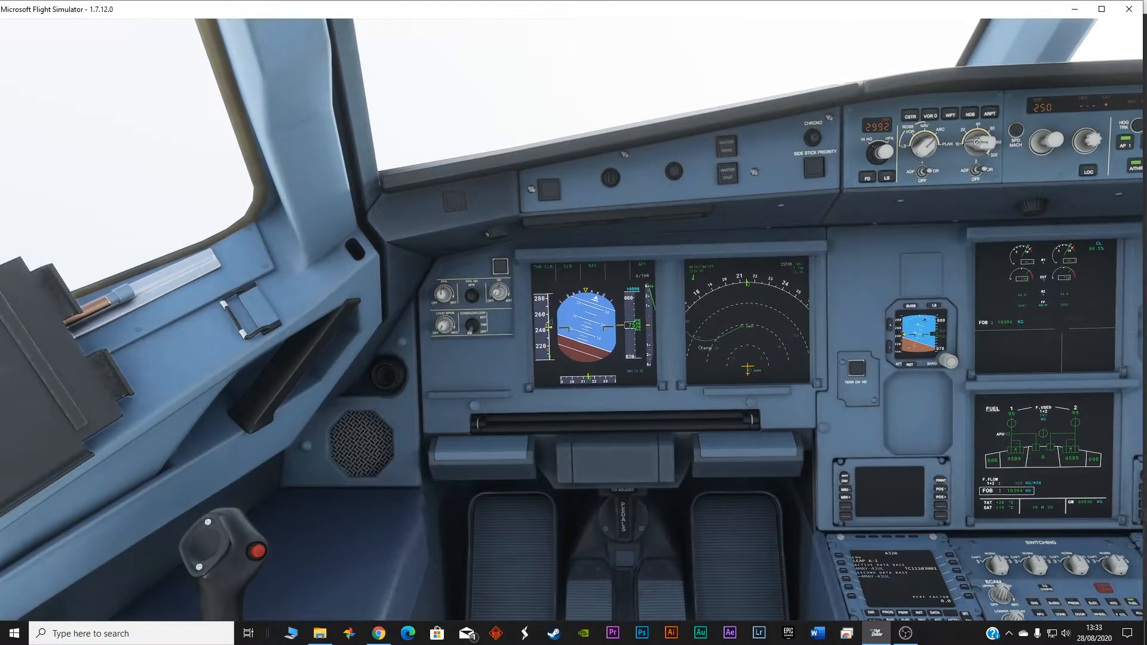
scroll(979, 143, up, 1)
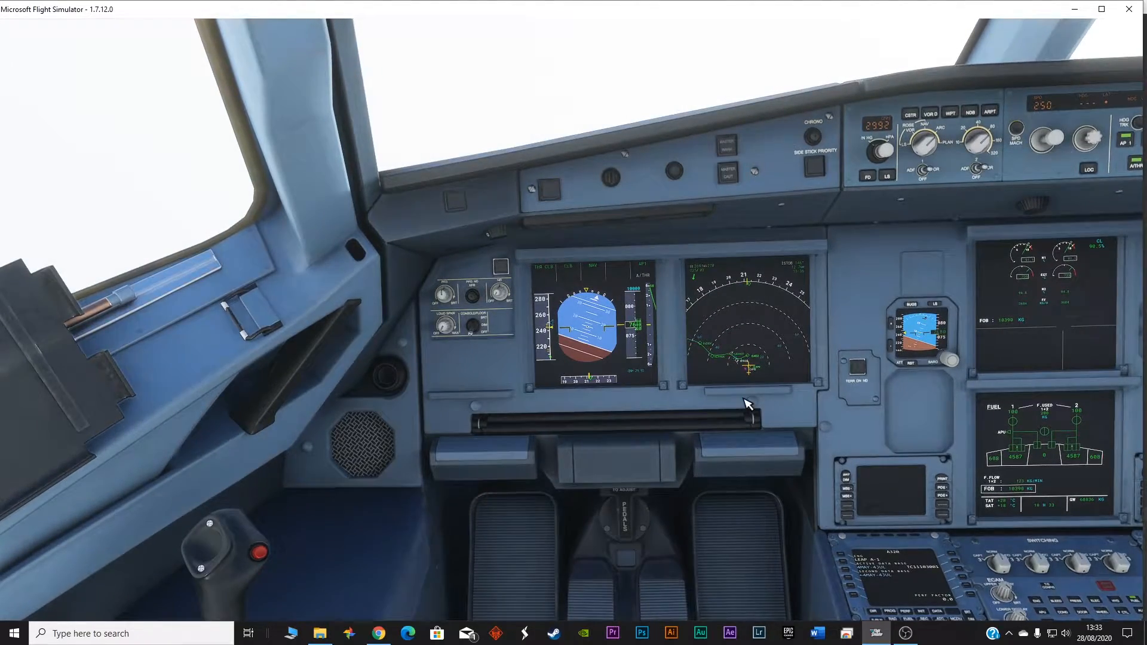
scroll(798, 381, down, 4)
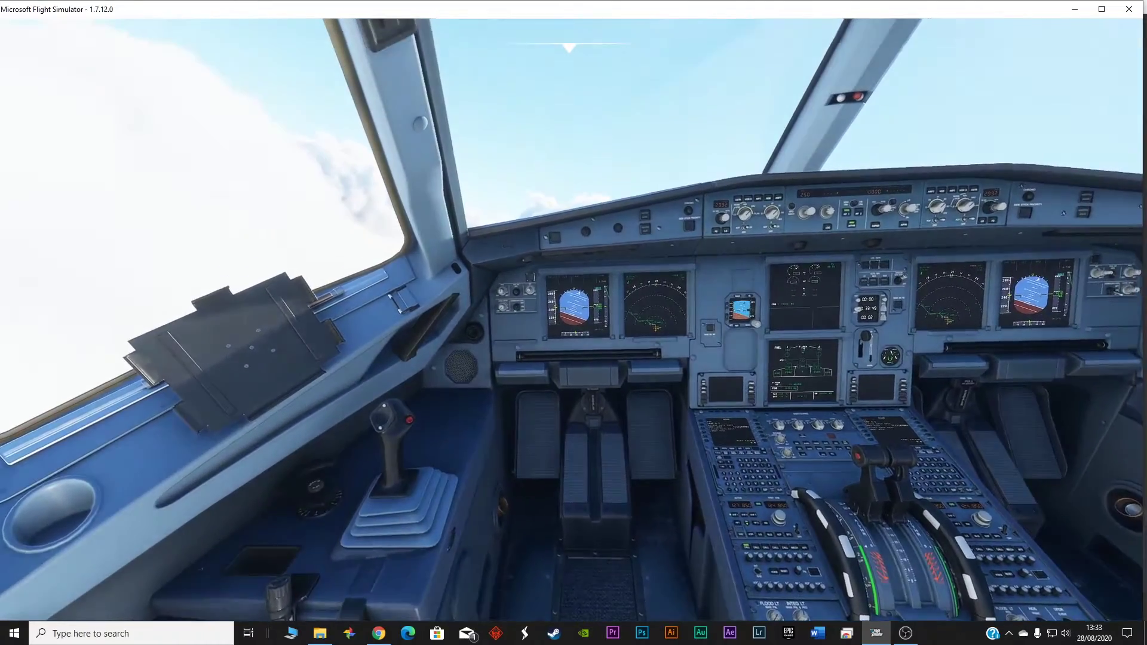
- Bring the glareshield FCU autopilot controls into view during the climb
drag(650, 459, 859, 316)
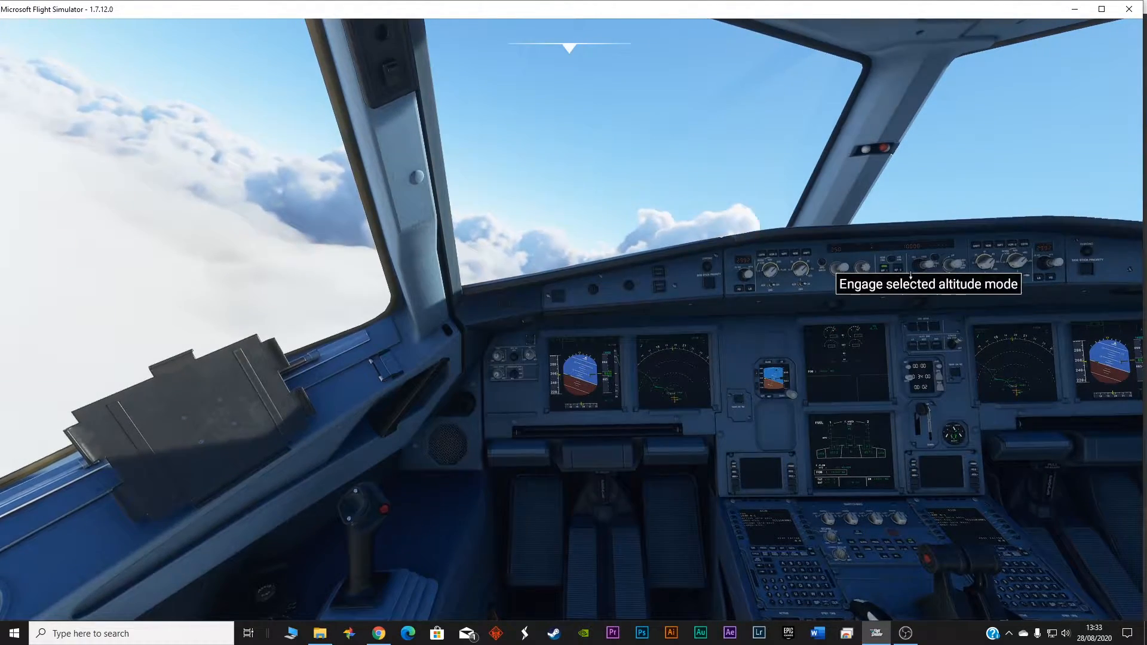
scroll(928, 274, up, 2)
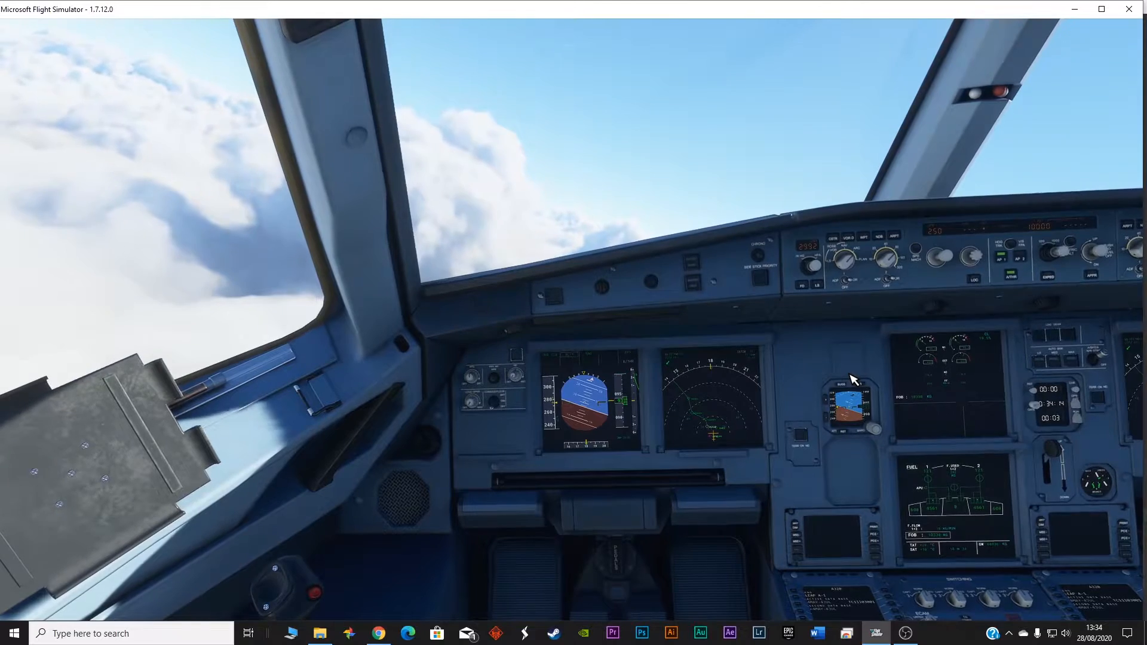
- Acknowledge the controller's handoff and turn on AI Manage Radio Comms
mouse_move(568, 40)
click(327, 75)
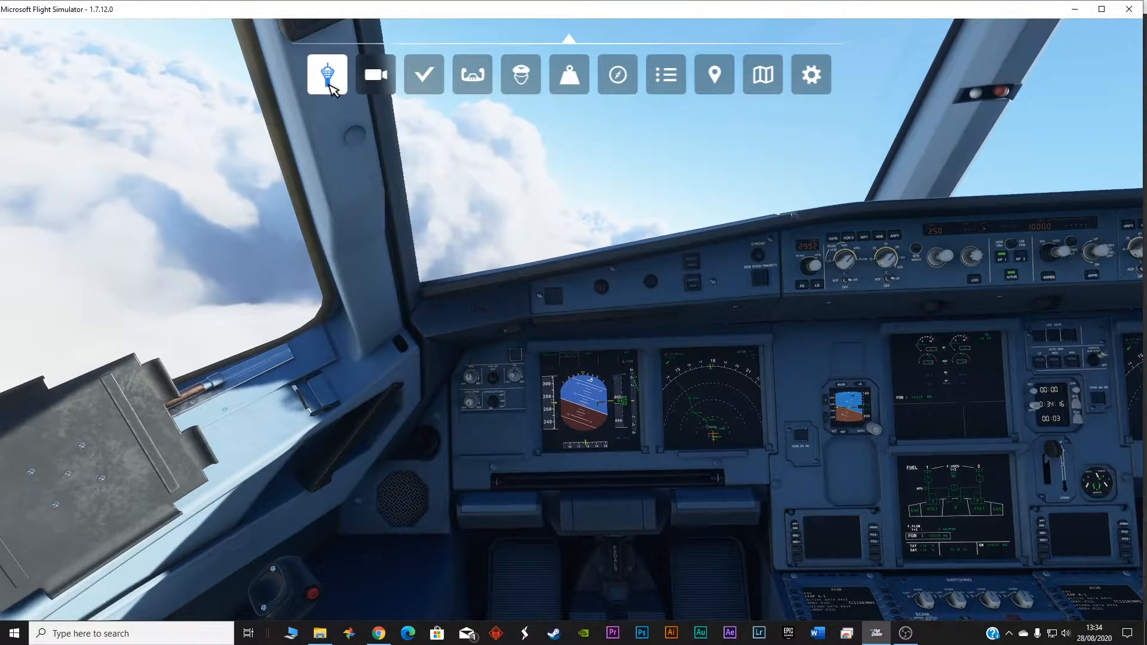
click(197, 483)
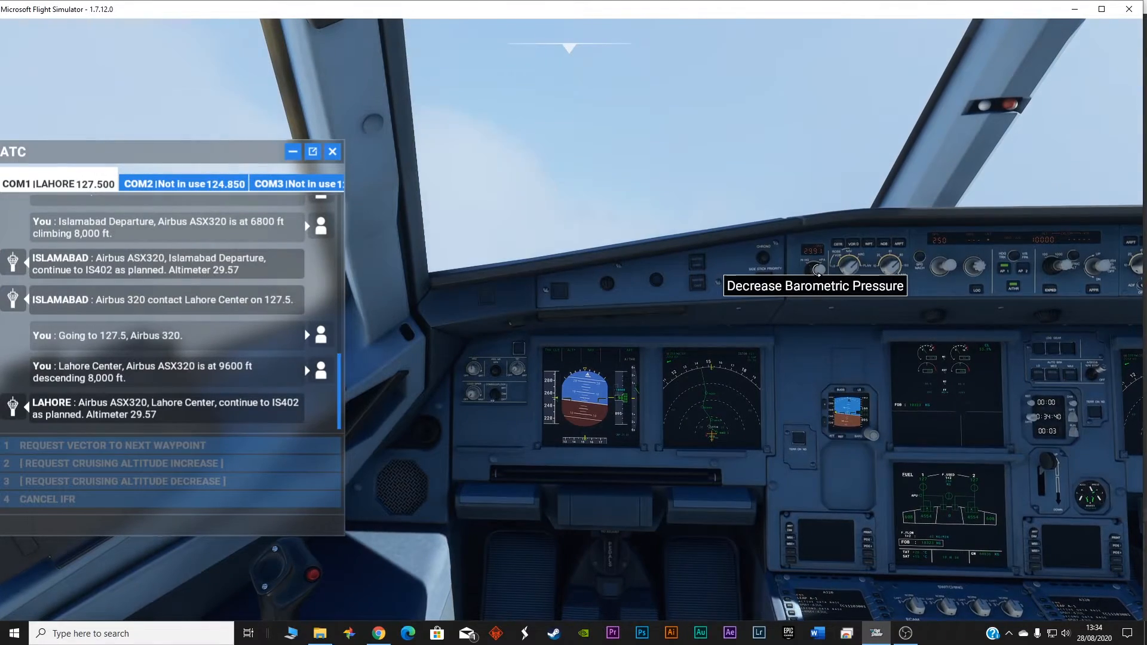
scroll(818, 271, down, 5)
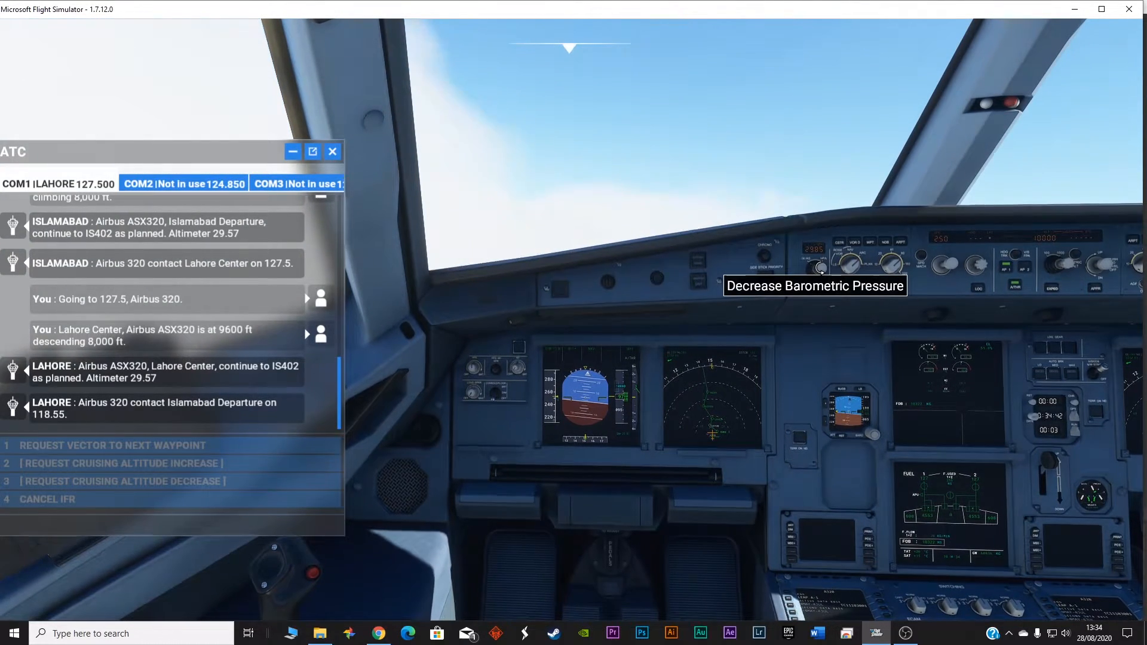
scroll(818, 269, down, 7)
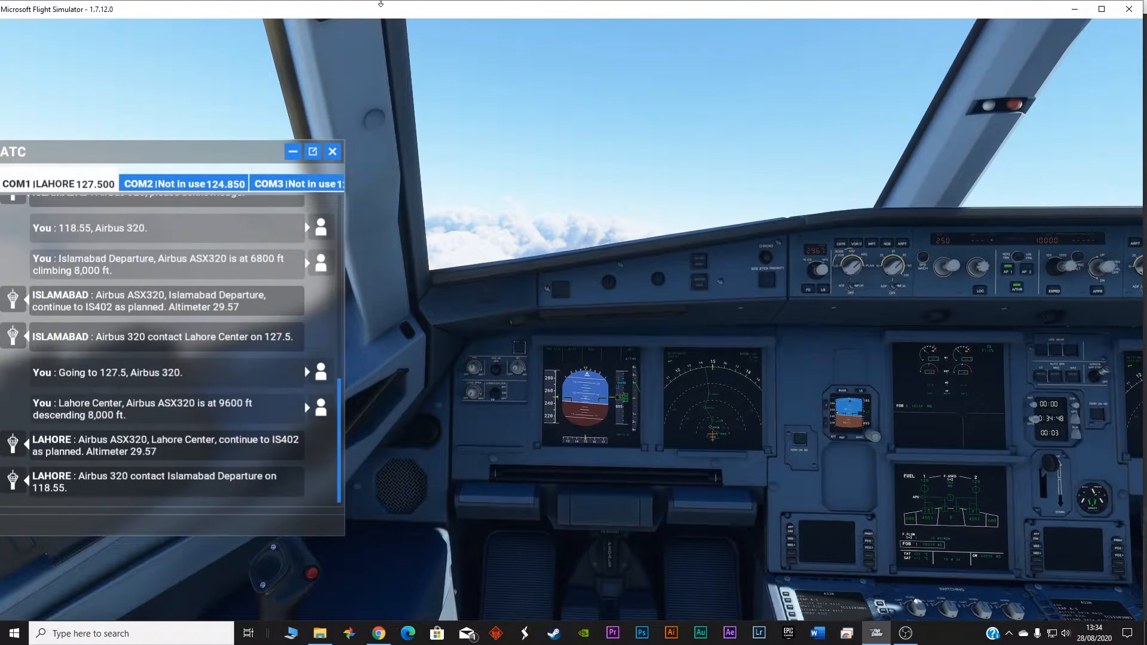
mouse_move(380, 5)
click(520, 77)
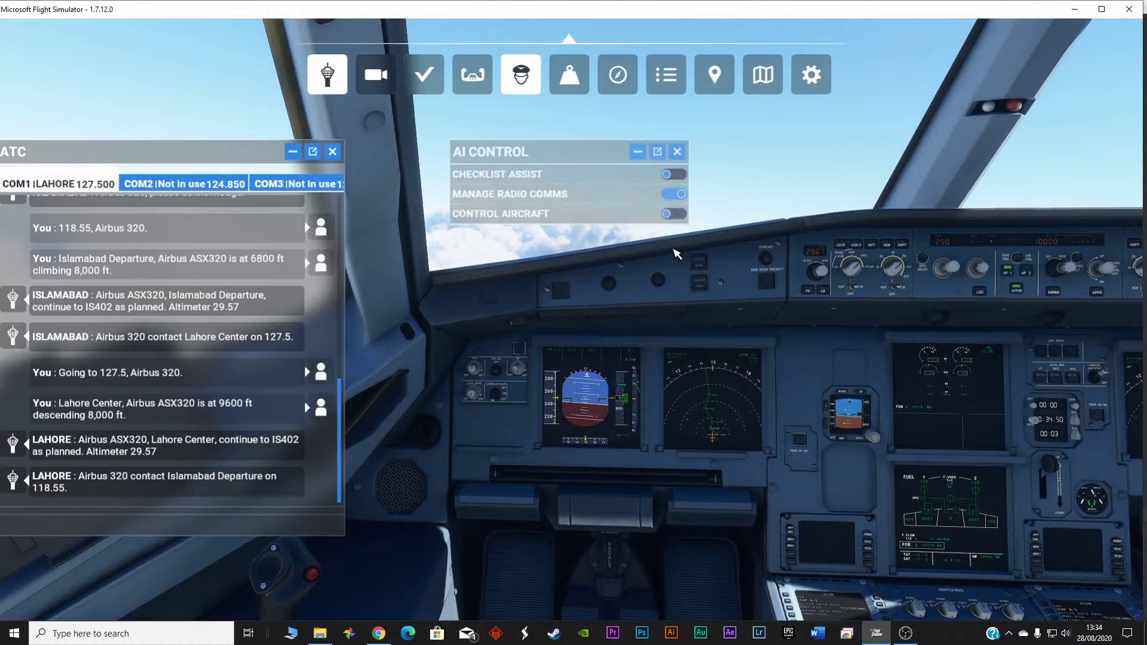
click(668, 195)
click(677, 152)
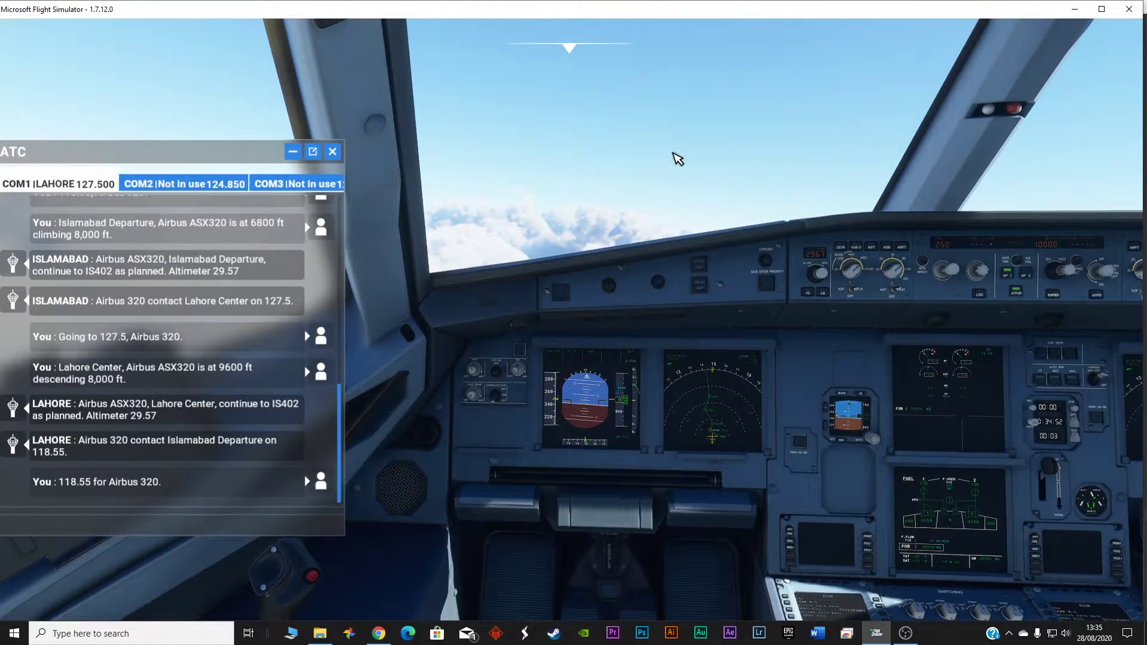
- Lower the altimeter setting toward 29.57 and check the flight displays
click(817, 271)
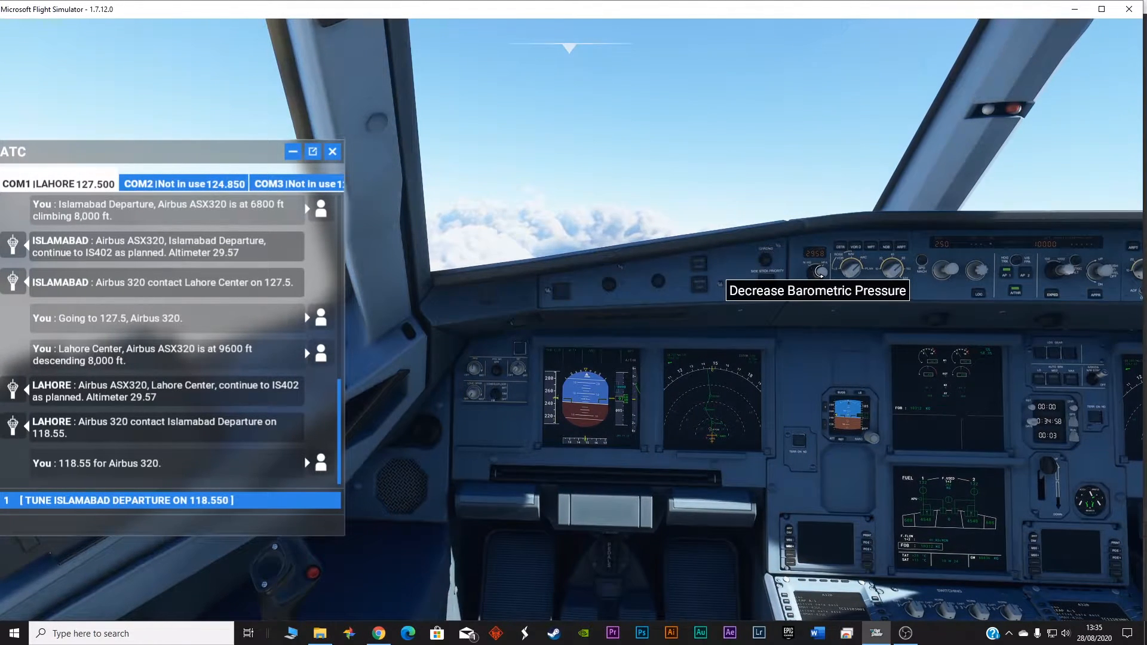
key(ctrl+space)
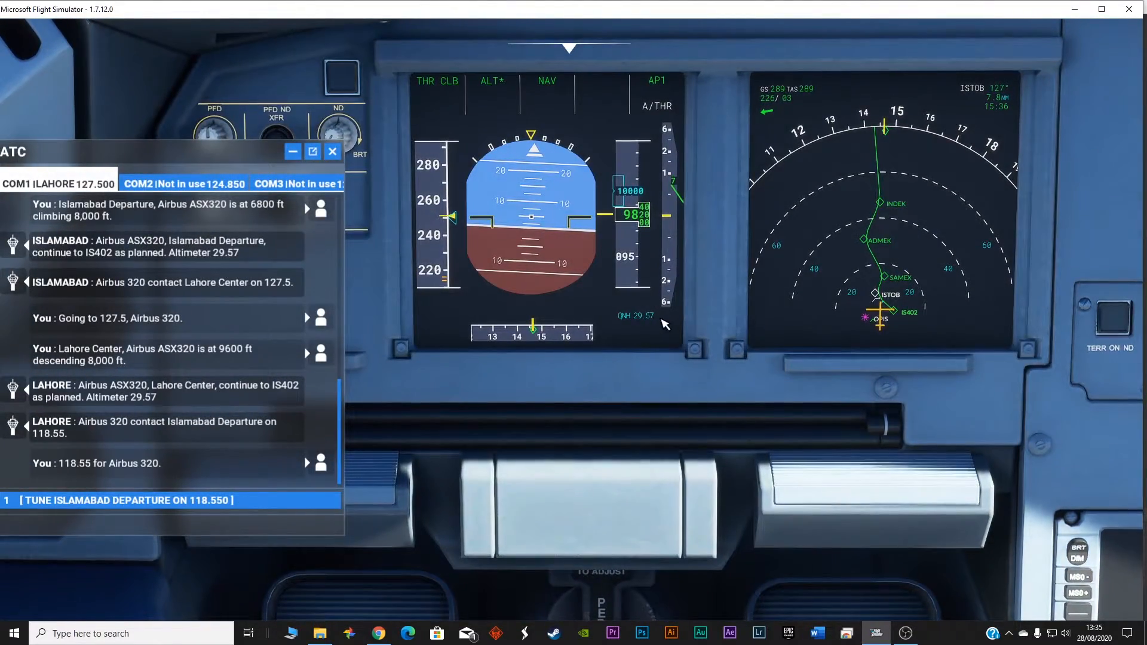
key(ctrl+space)
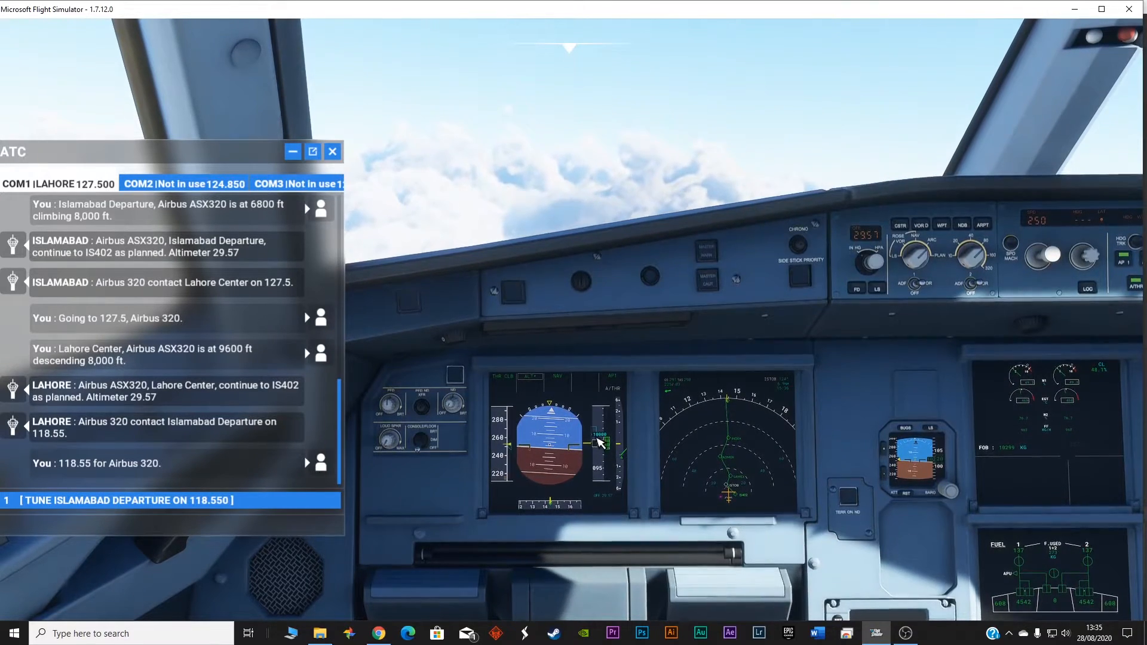
- Tune COM1 to Islamabad Departure 118.550 and check in with the controller
click(162, 500)
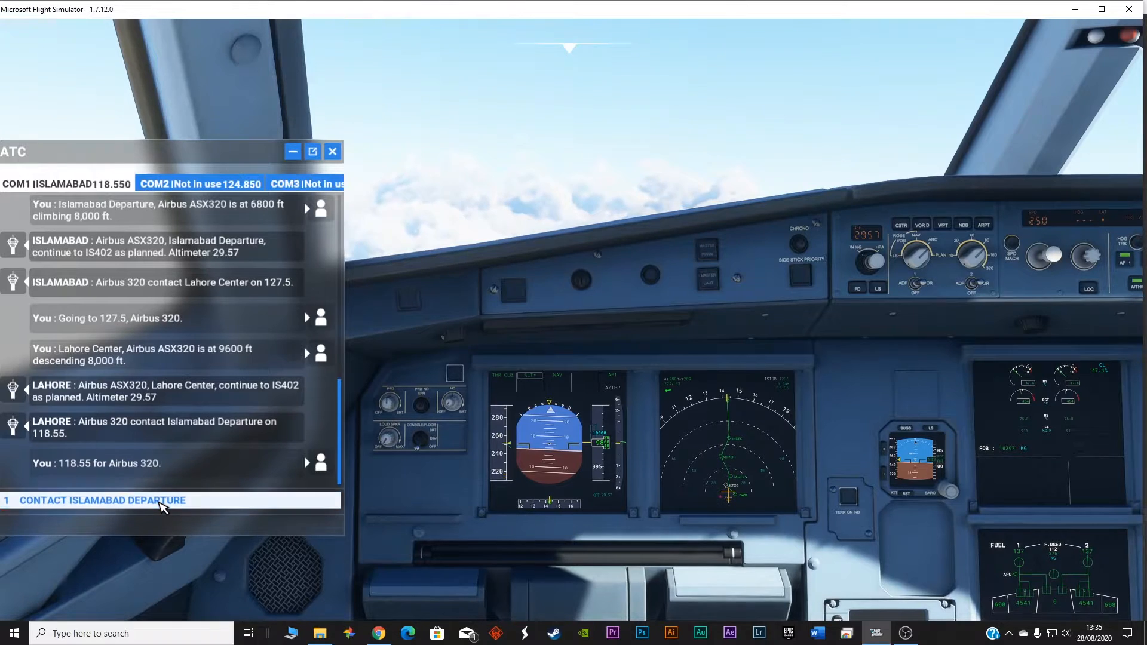
click(162, 502)
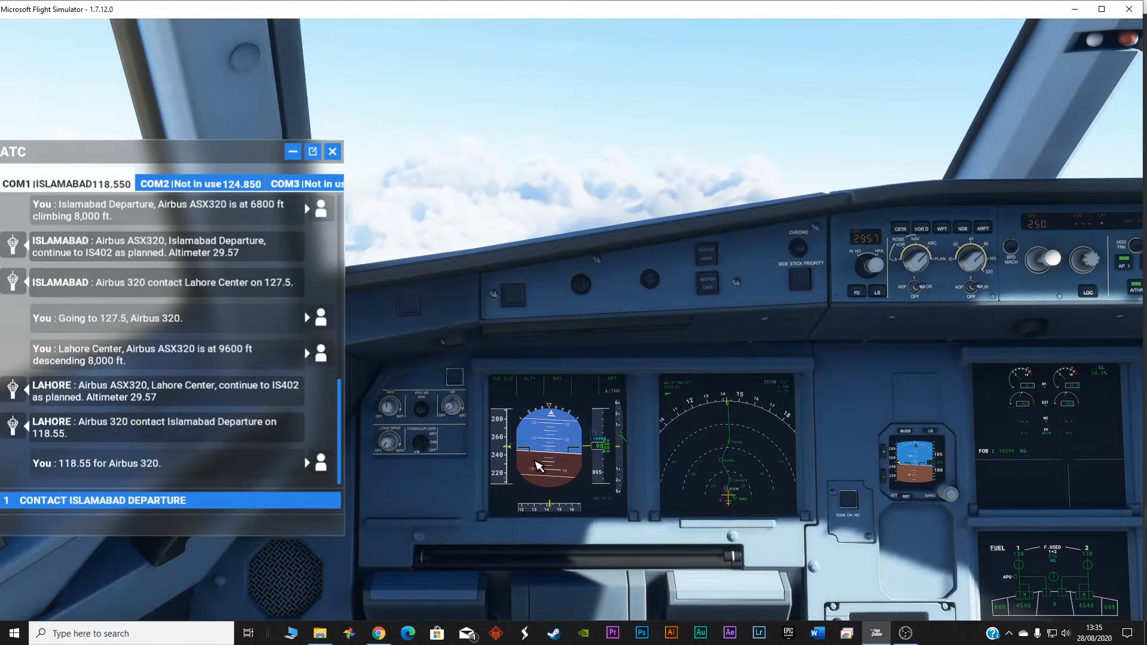
scroll(1004, 264, down, 3)
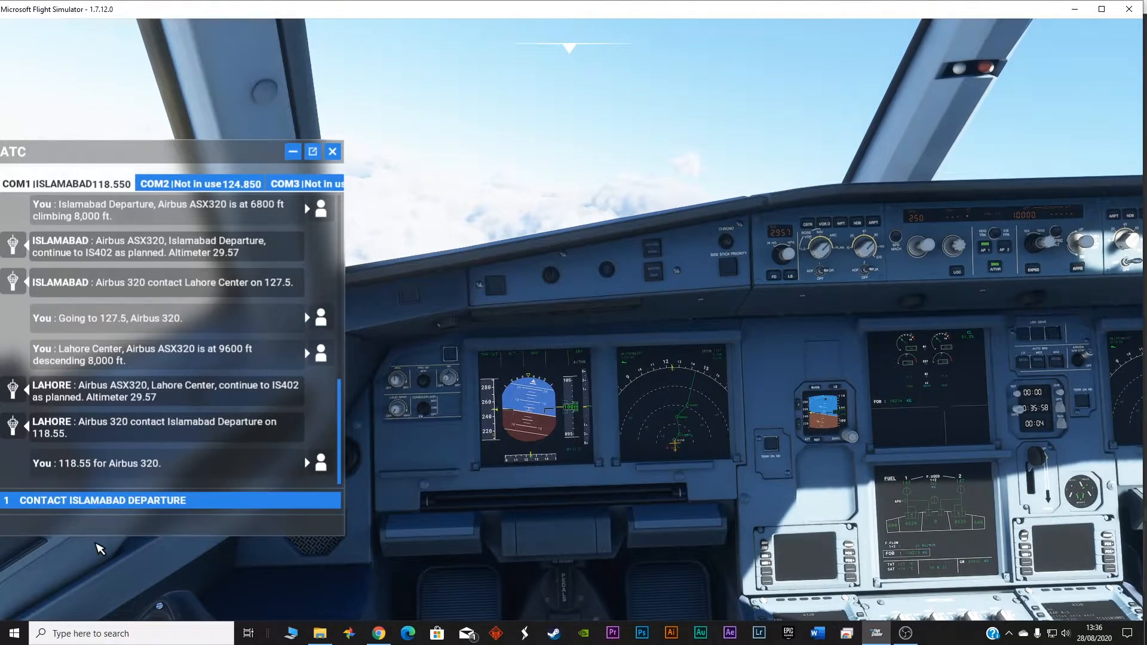
click(123, 503)
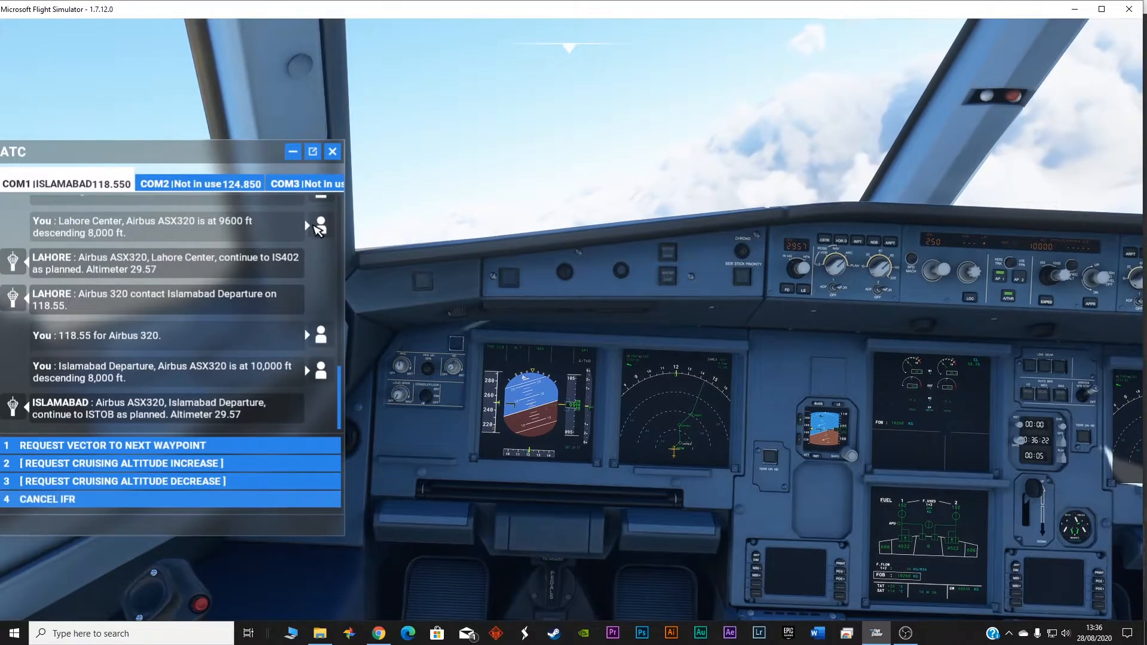
- Show the MCDU F-PLN waypoint list OPIS28R to OPLA36R, then return to the forward view
click(332, 152)
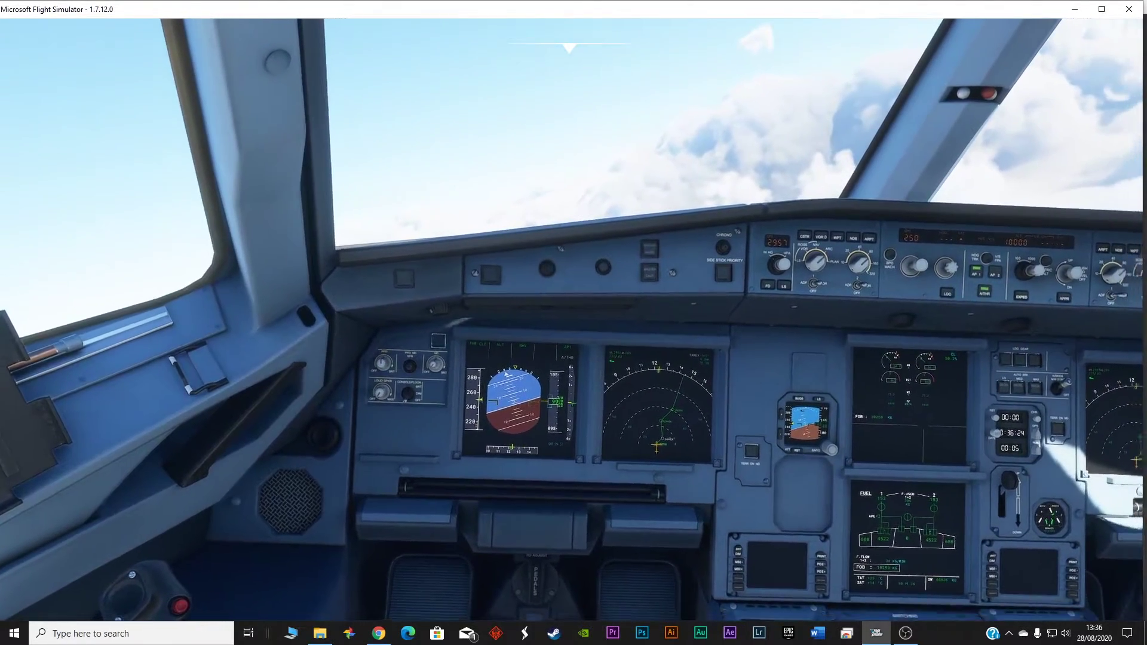
drag(511, 206, 485, 72)
mouse_move(573, 323)
mouse_down()
mouse_move(574, 179)
mouse_move(707, 287)
mouse_move(707, 466)
mouse_up()
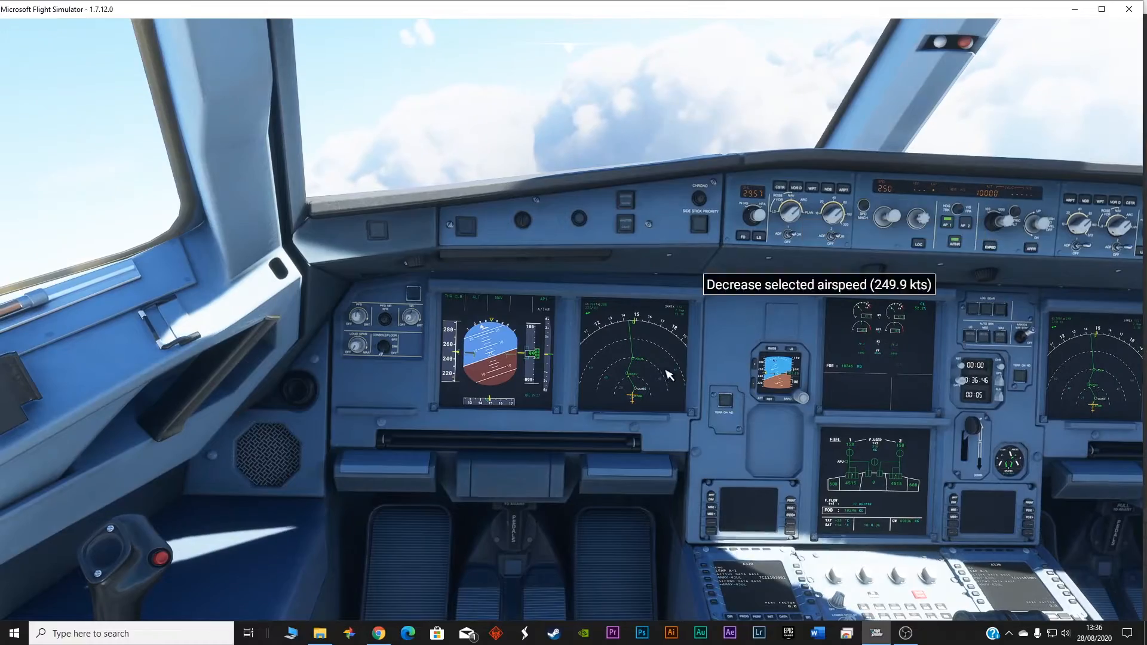
scroll(806, 286, up, 4)
scroll(710, 408, up, 3)
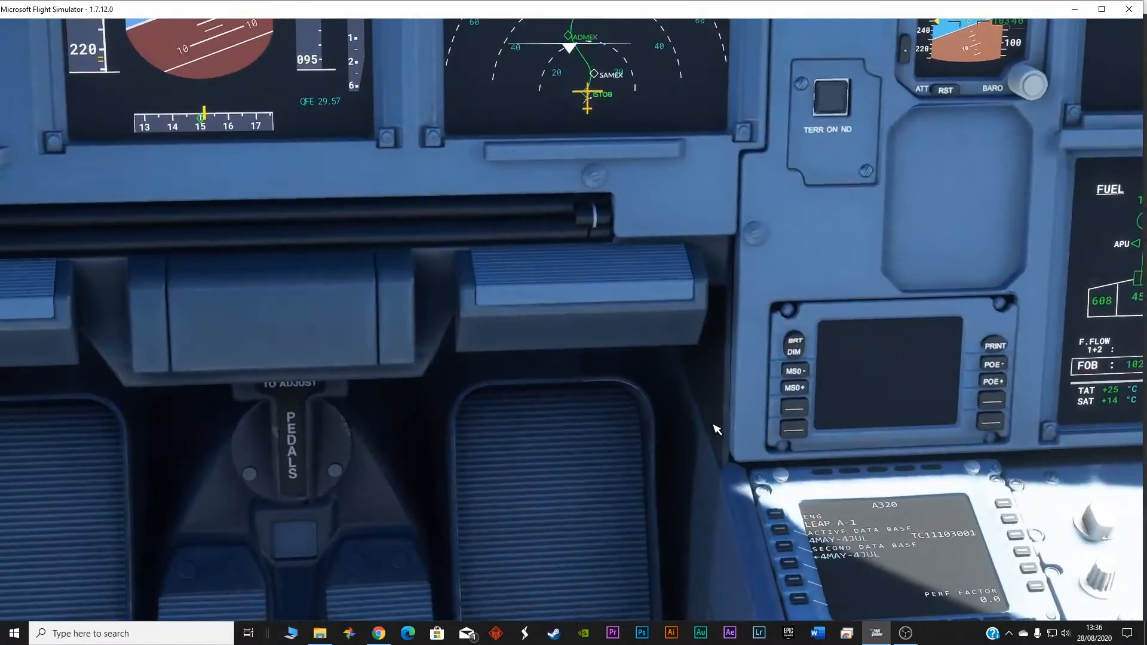
scroll(711, 408, up, 3)
click(865, 305)
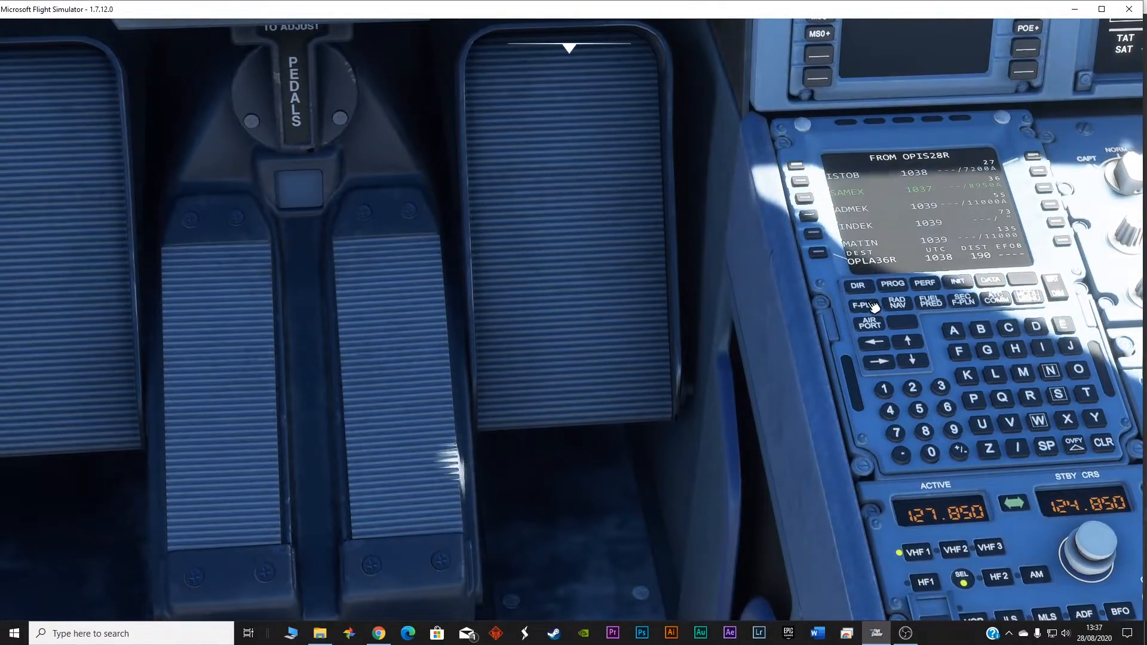
key(ctrl+space)
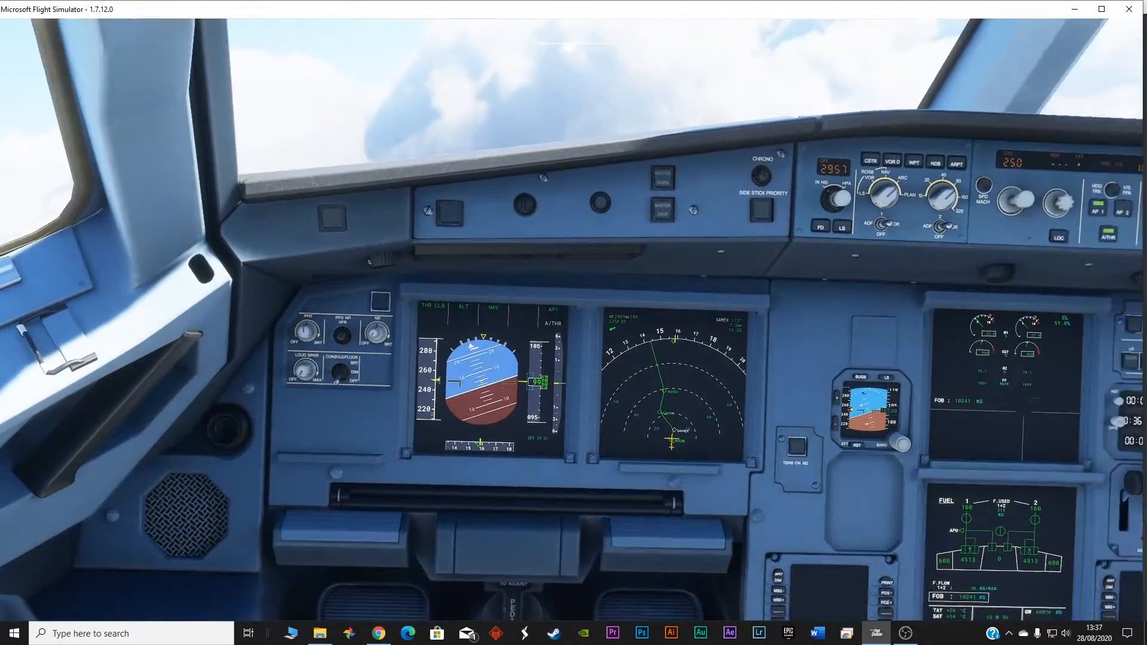
drag(574, 359, 377, 385)
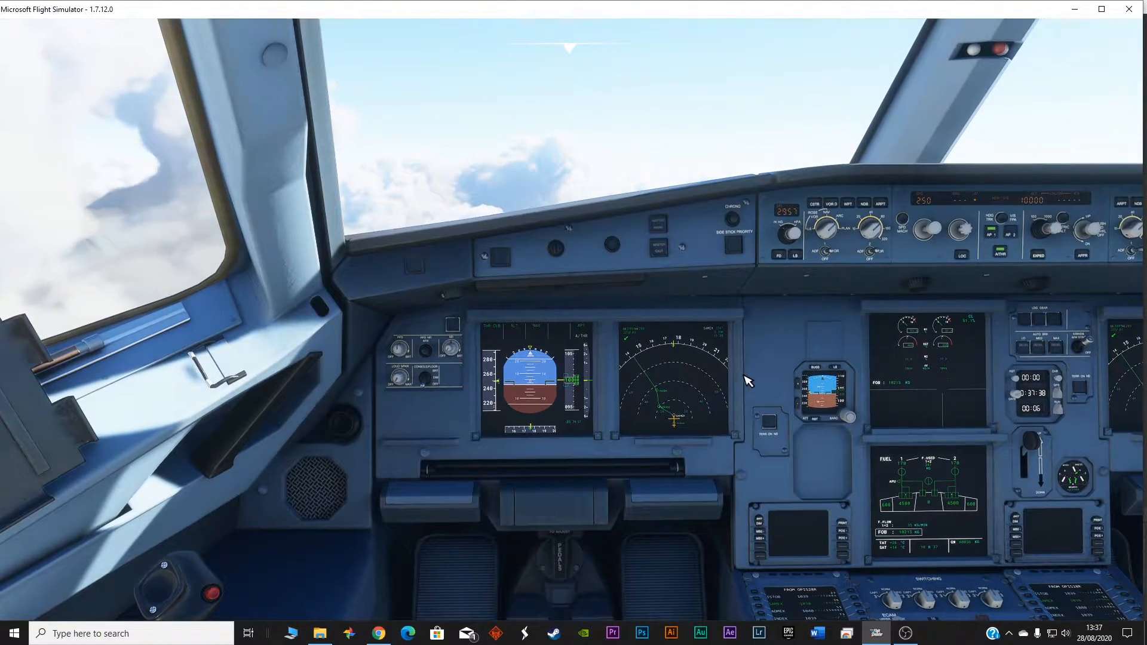
mouse_move(569, 41)
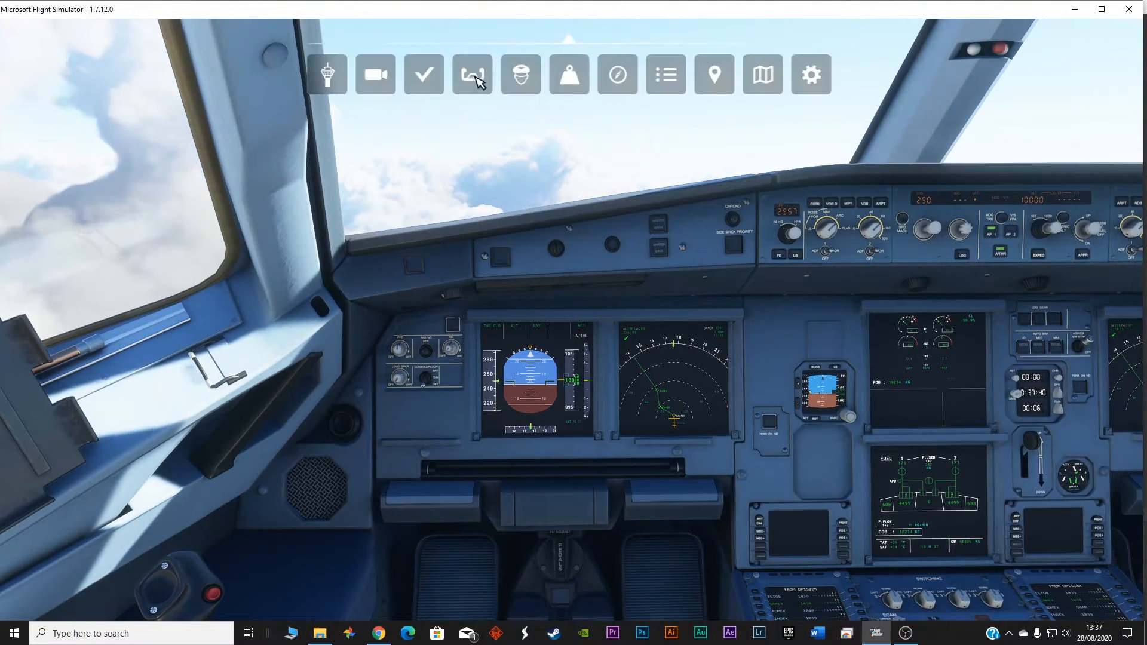
- Acknowledge the handoff to Lahore Center on 127.5 in the ATC window
click(326, 77)
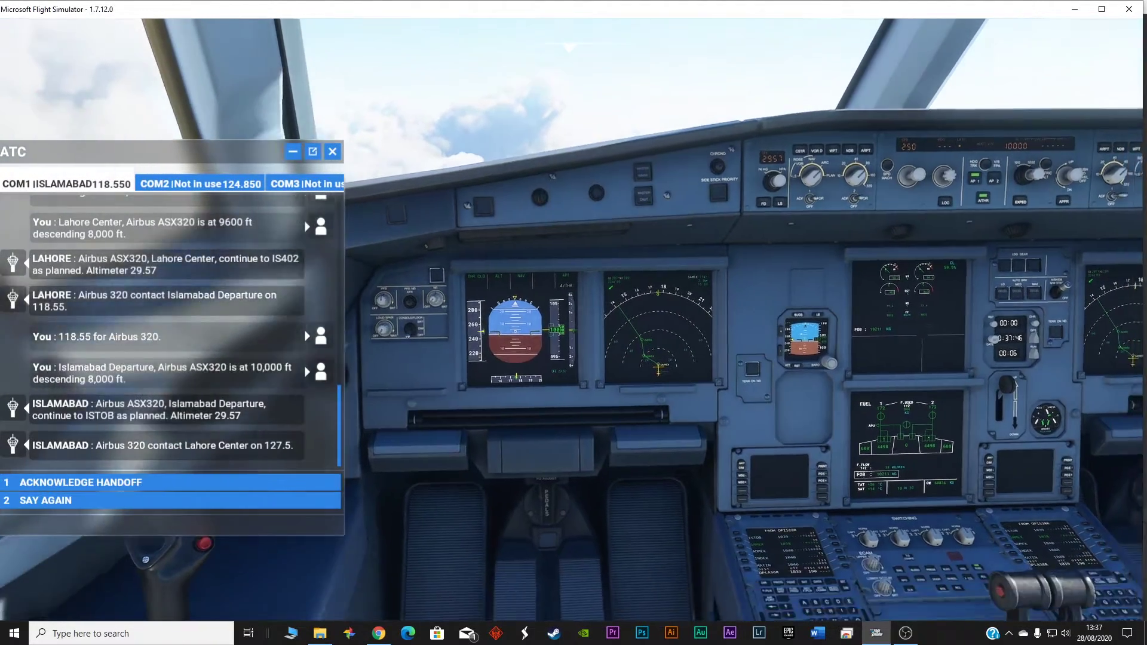
right_click(916, 462)
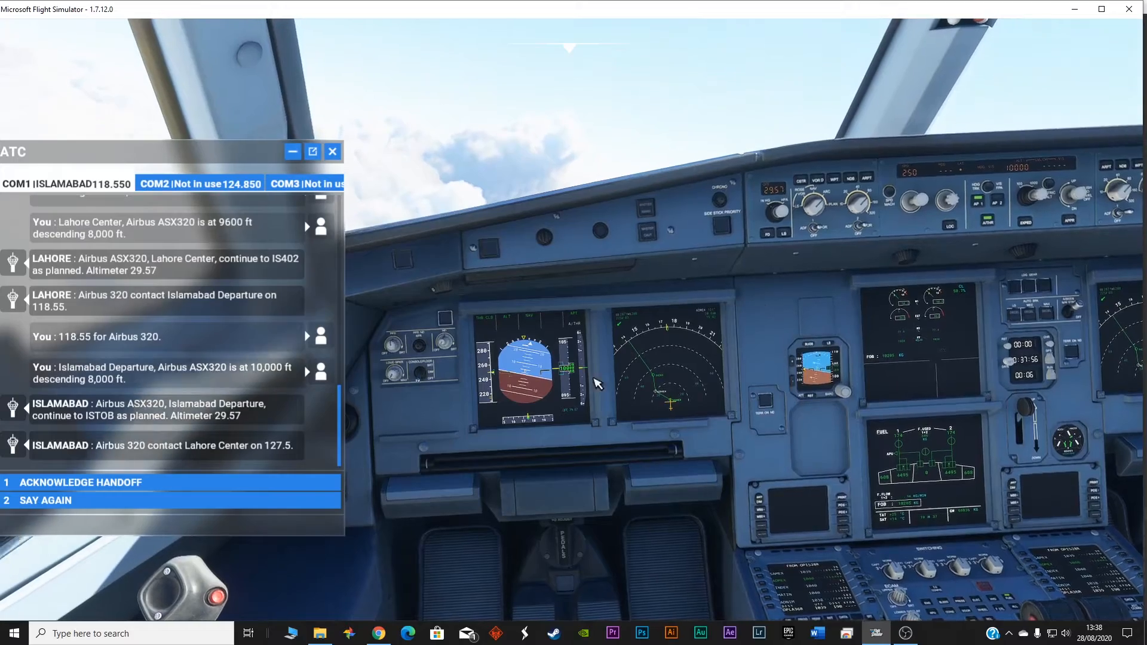
click(81, 483)
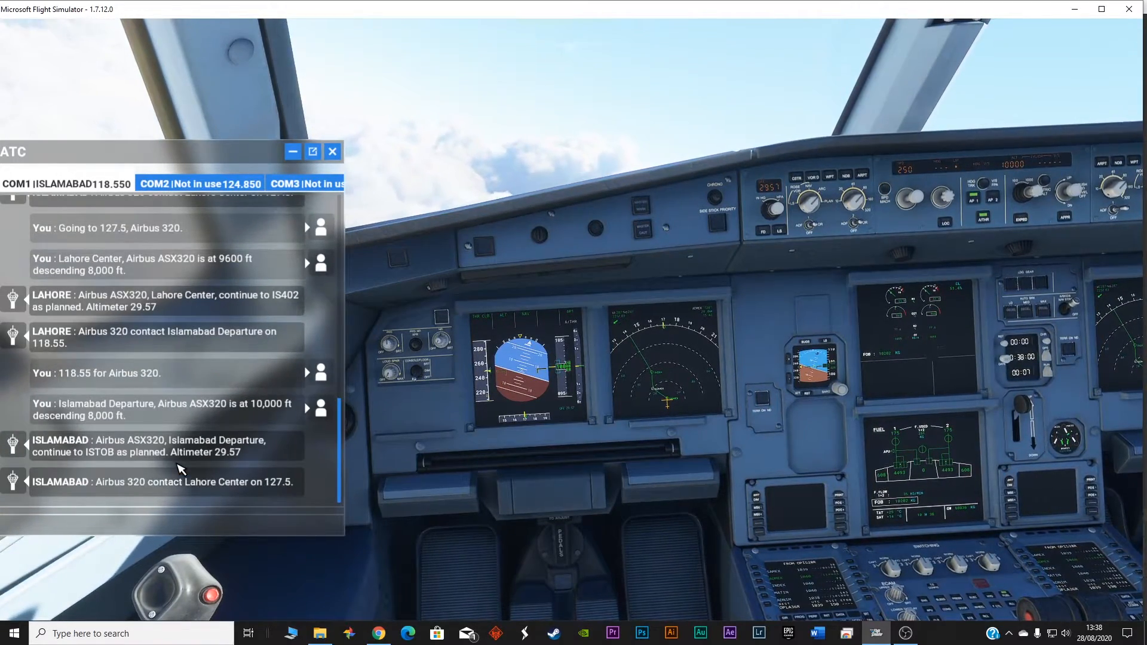
- From the external camera, dismiss the ATC panel, circle the aircraft front to rear, and return to the cockpit
key(End)
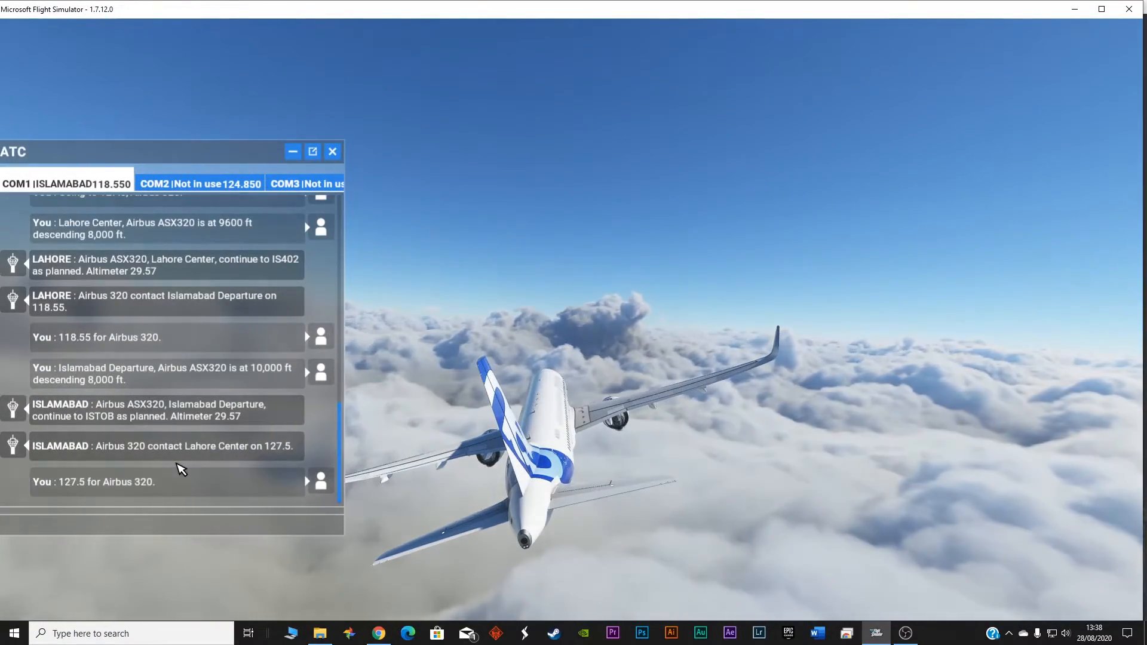
click(332, 150)
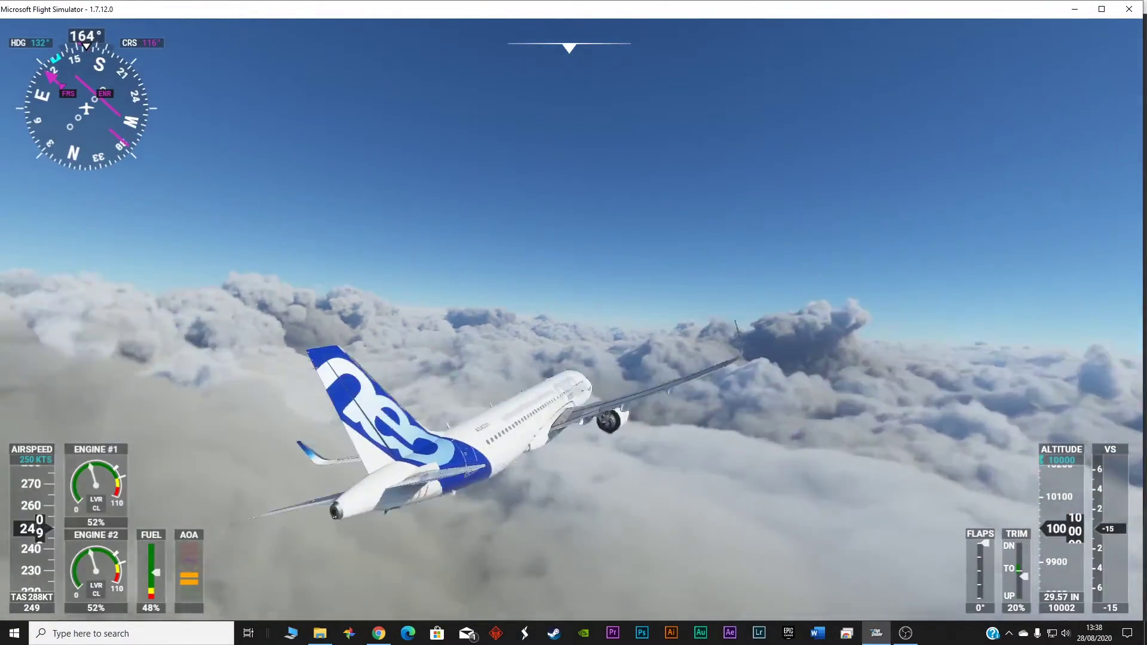
drag(573, 295, 277, 351)
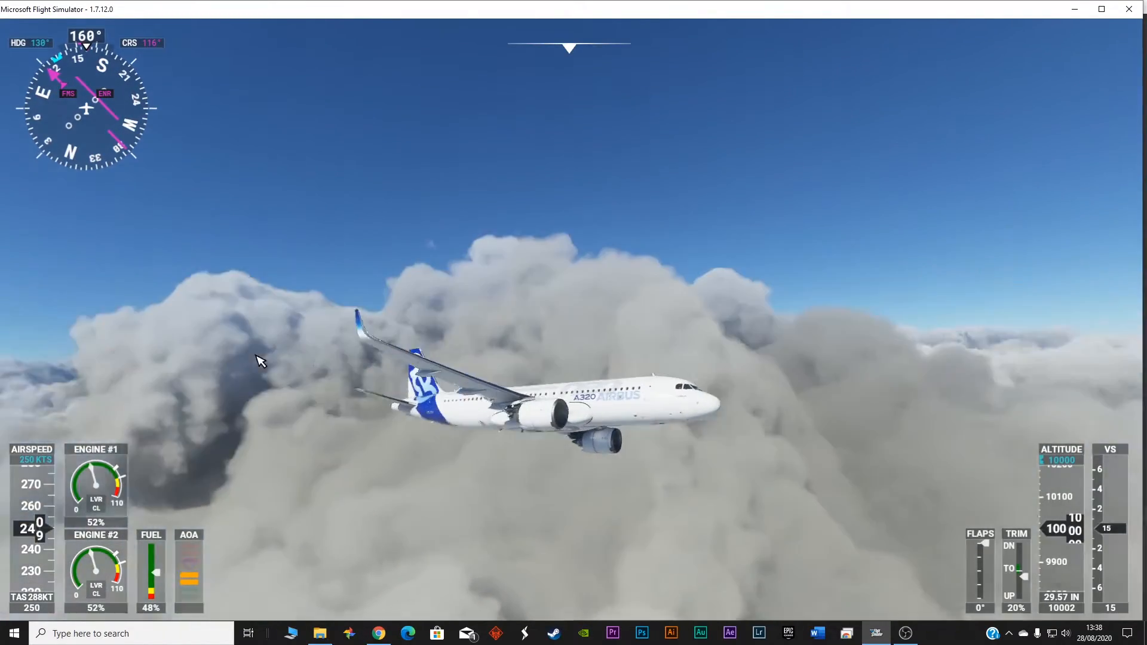
drag(263, 359, 725, 441)
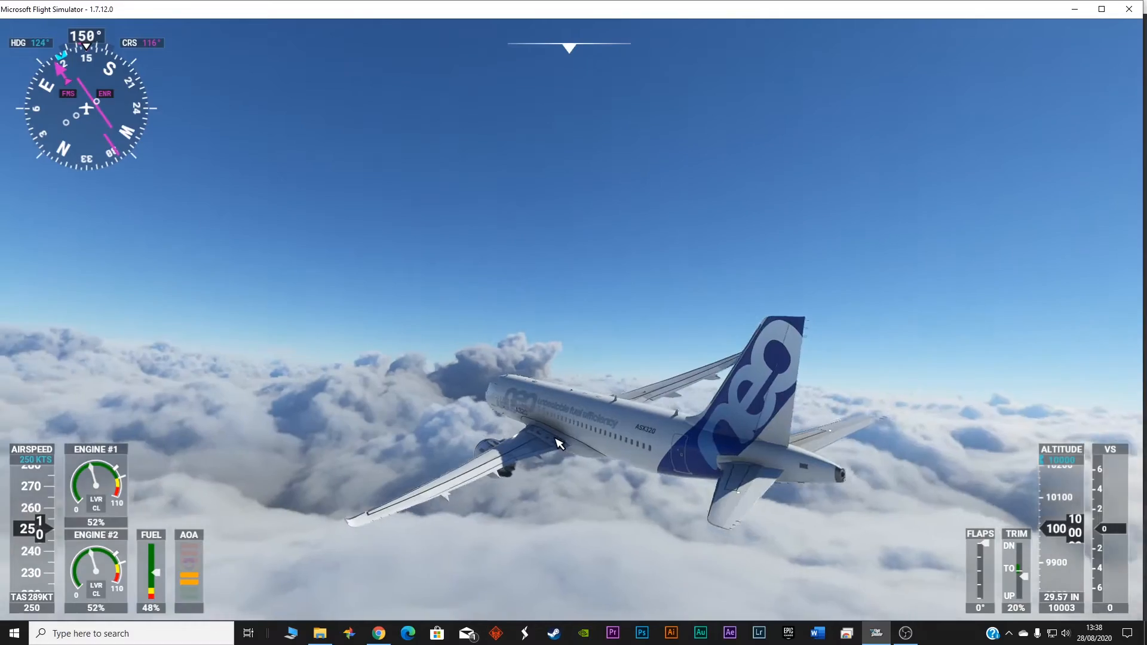
drag(682, 421, 518, 451)
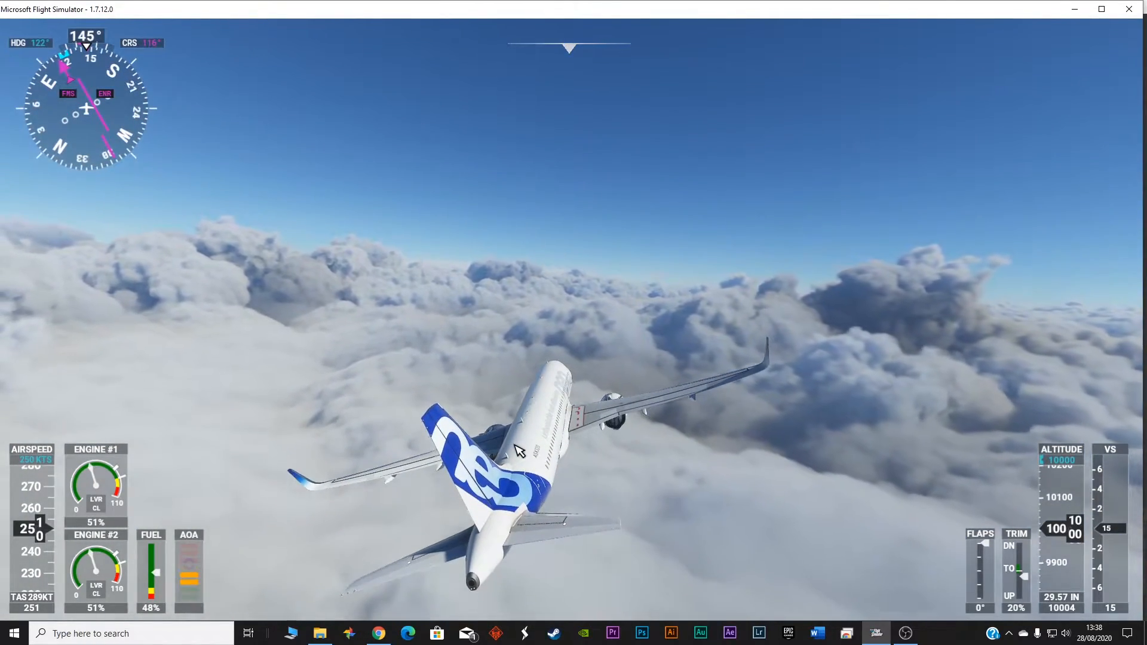
key(End)
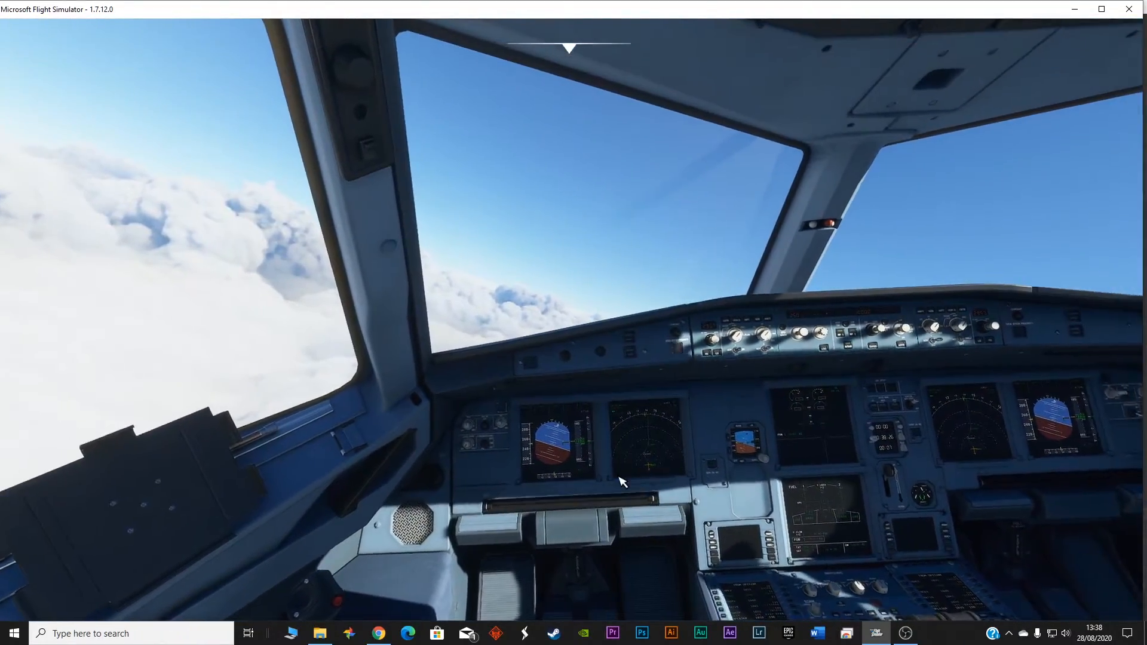
scroll(640, 486, up, 3)
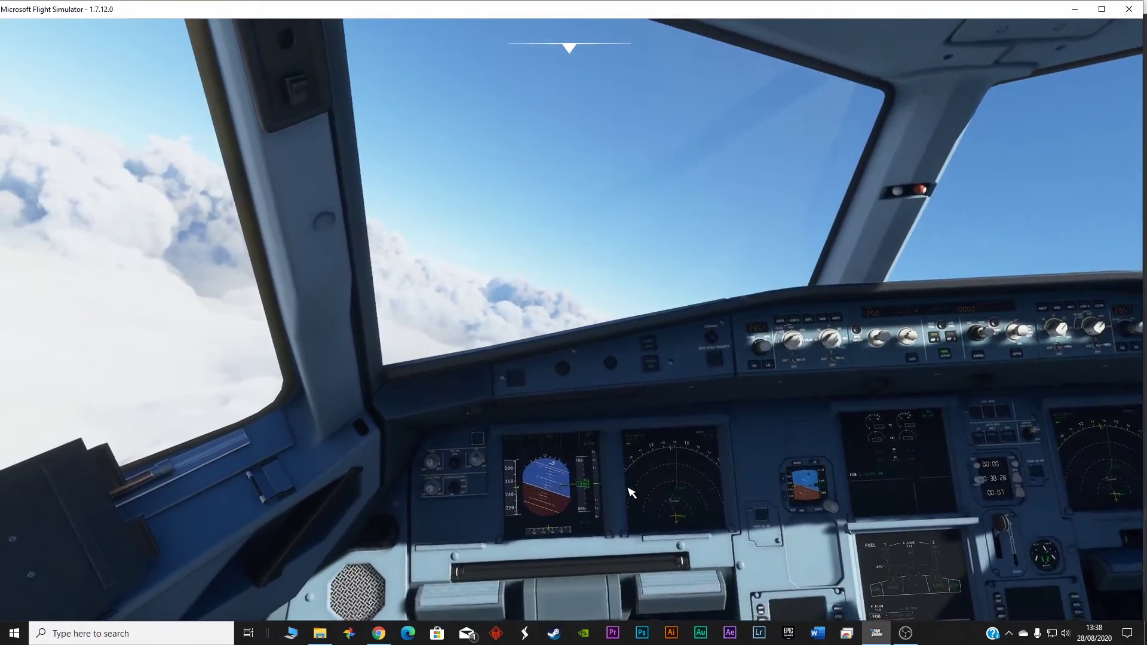
- Glance down at the pedestal instruments, then reset to the forward cockpit view
mouse_move(630, 492)
mouse_down()
mouse_move(748, 504)
mouse_move(721, 344)
mouse_up()
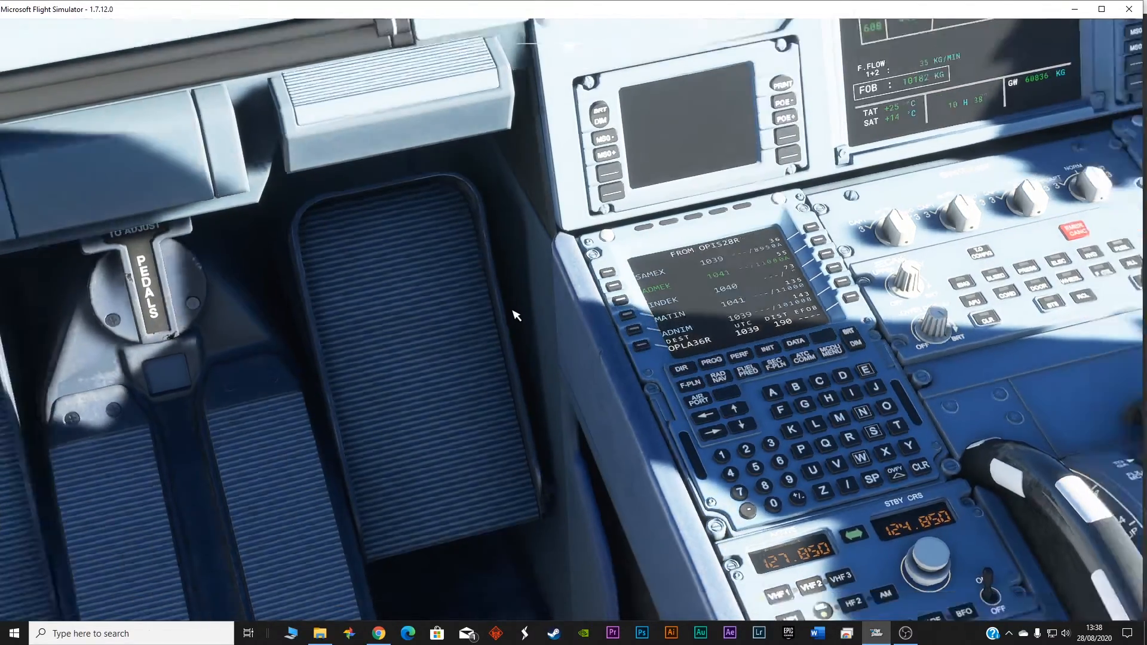
key(f)
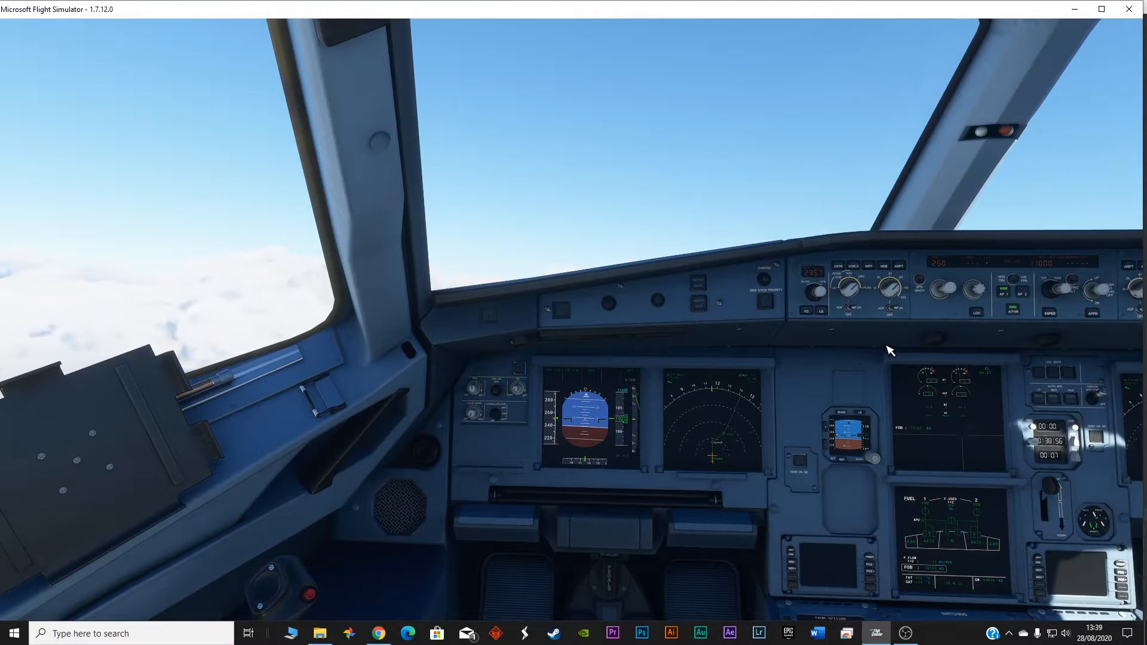
scroll(946, 300, up, 1)
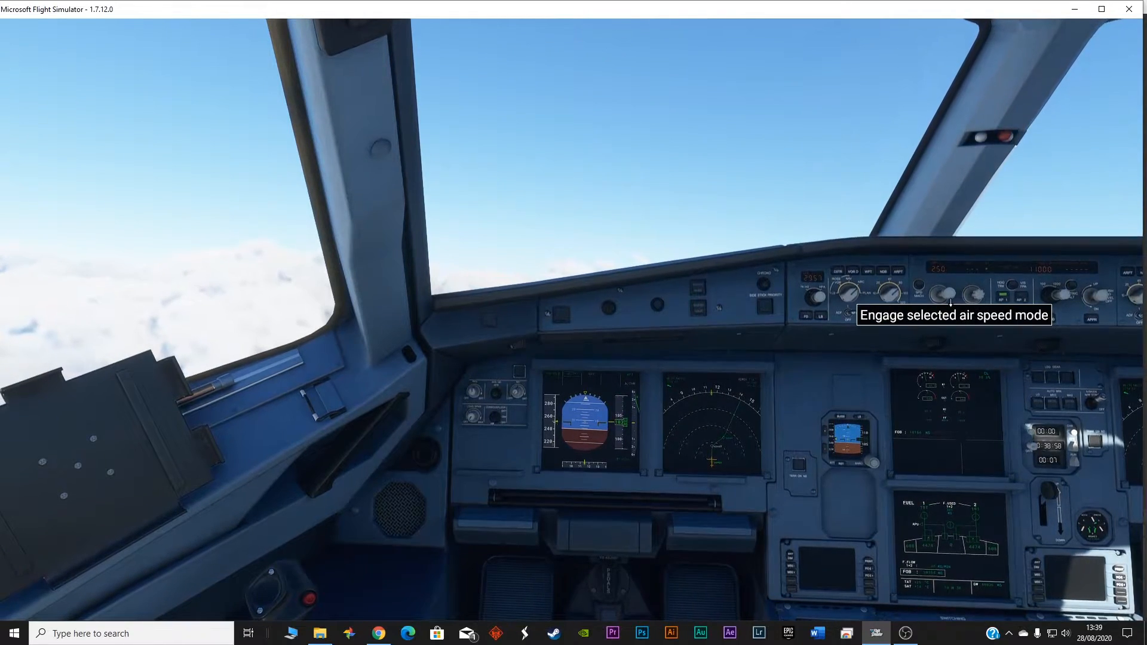
scroll(946, 300, up, 4)
scroll(946, 300, up, 3)
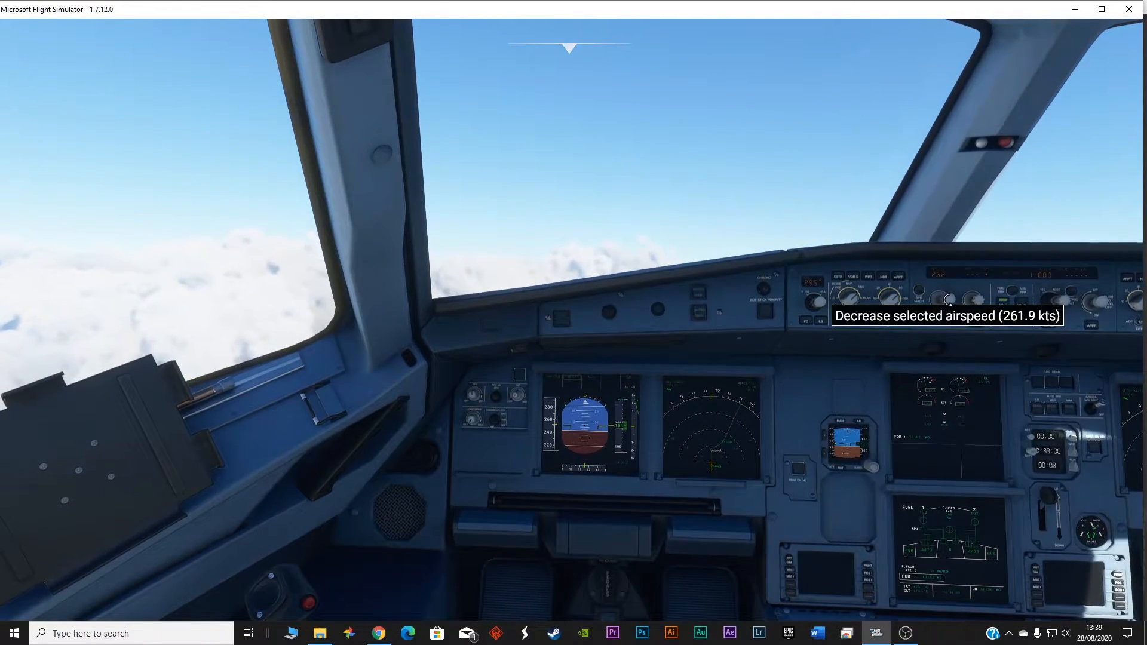
scroll(948, 301, up, 2)
scroll(948, 301, up, 3)
scroll(948, 301, up, 3)
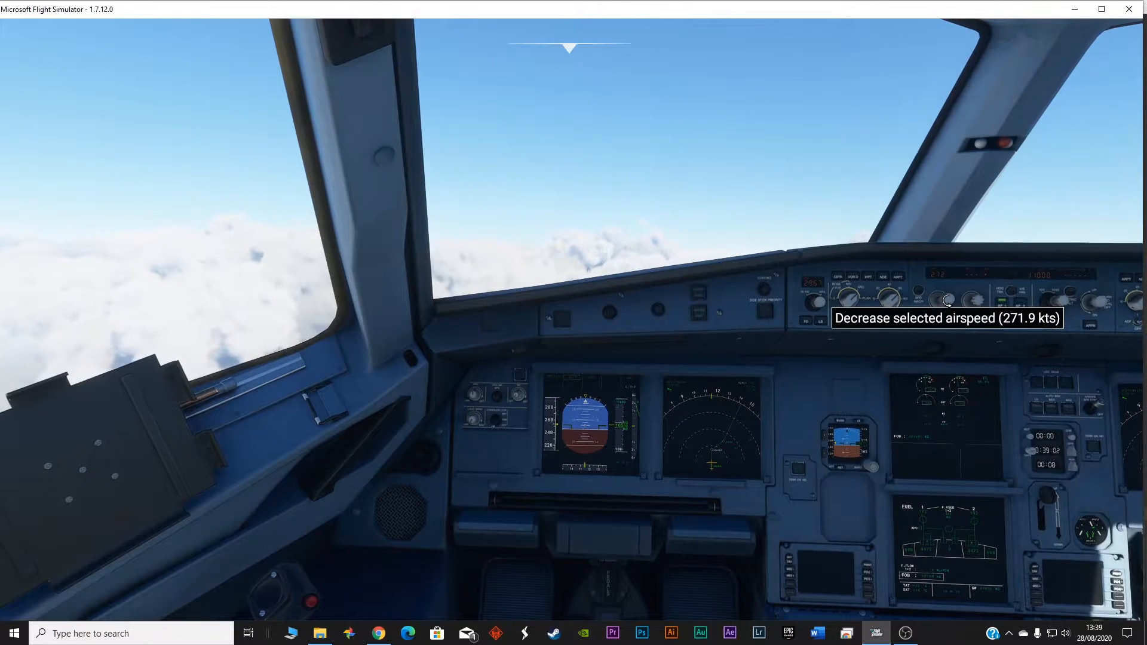
scroll(948, 301, up, 4)
scroll(947, 301, up, 4)
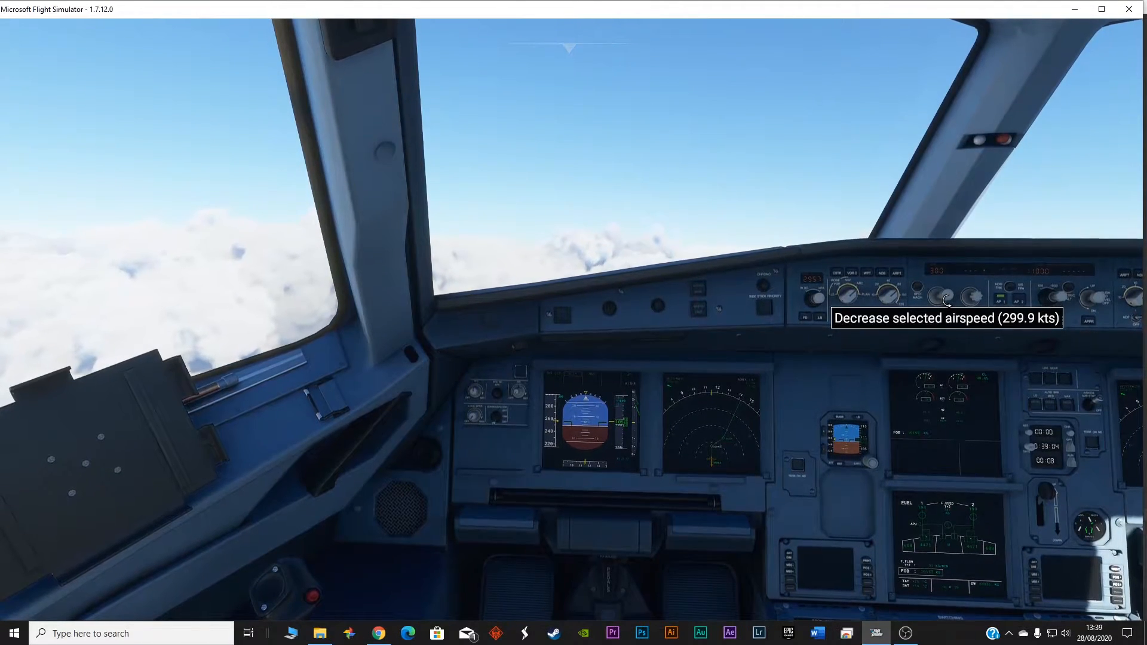
scroll(946, 301, up, 2)
scroll(946, 301, up, 2)
scroll(947, 296, up, 2)
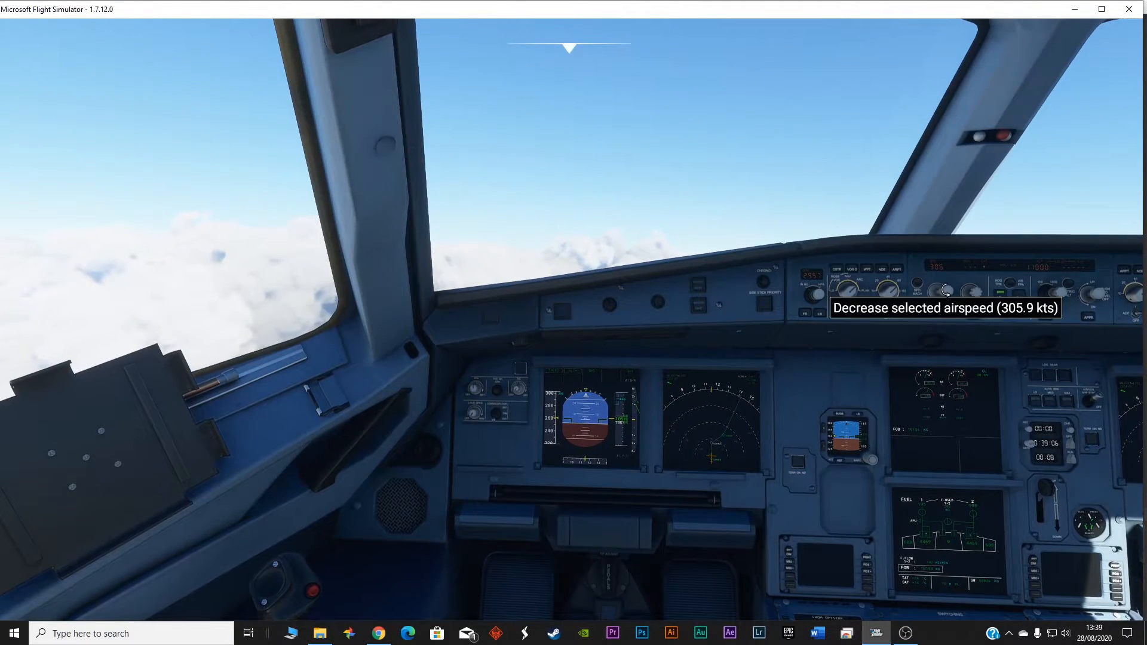
scroll(946, 294, up, 2)
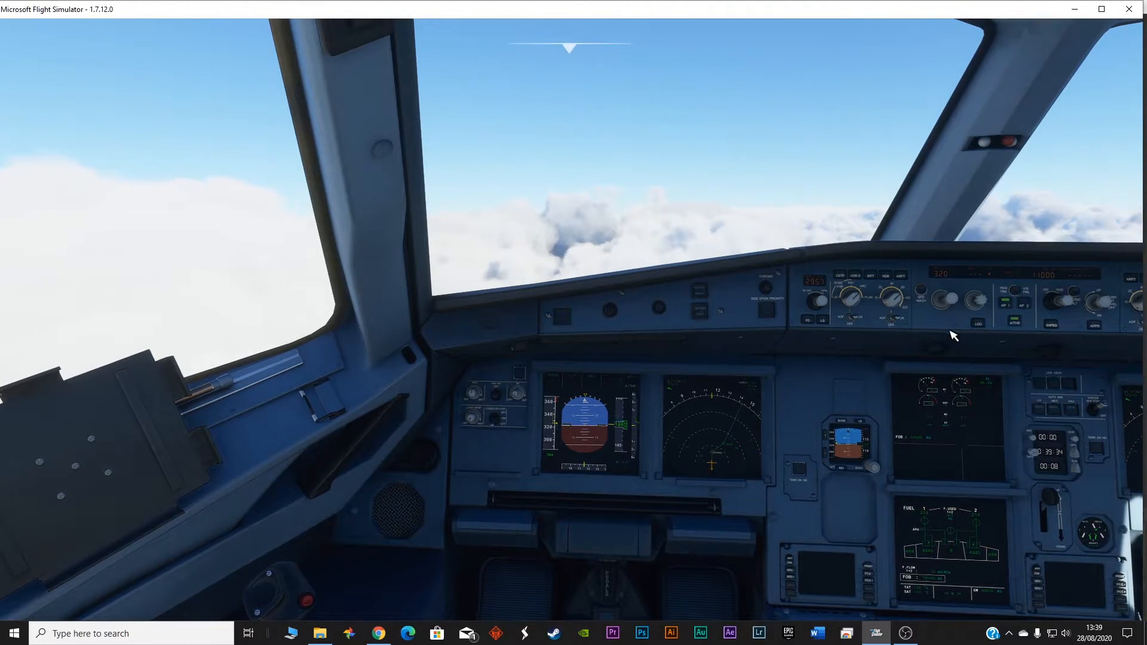
scroll(956, 307, down, 2)
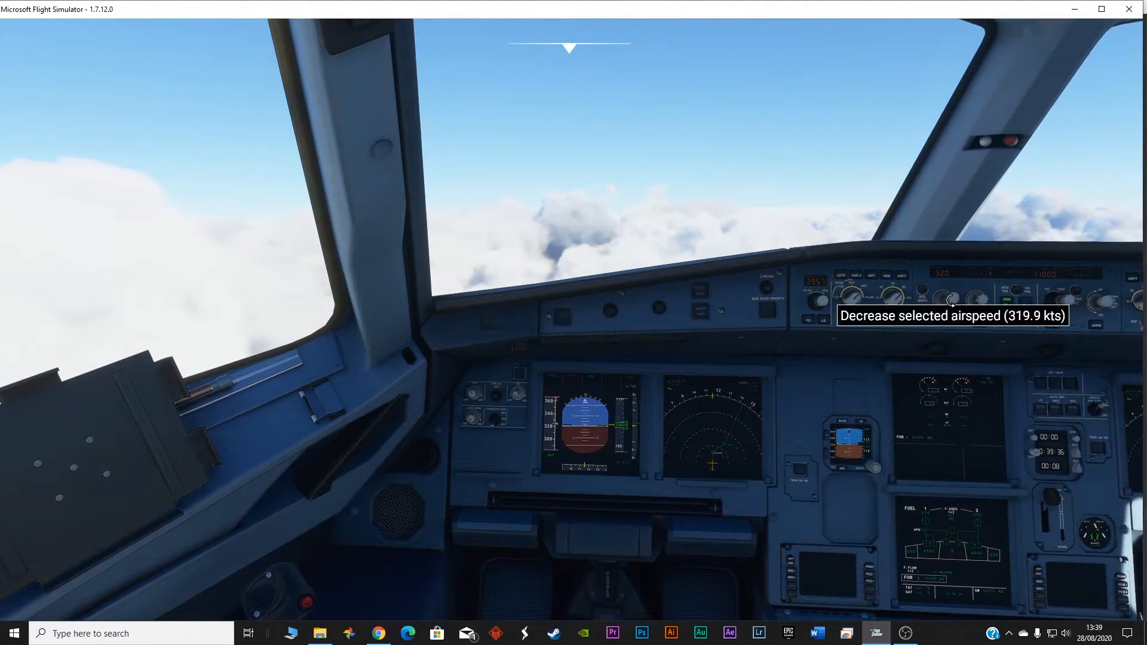
scroll(955, 303, down, 2)
scroll(954, 302, down, 2)
scroll(952, 300, down, 2)
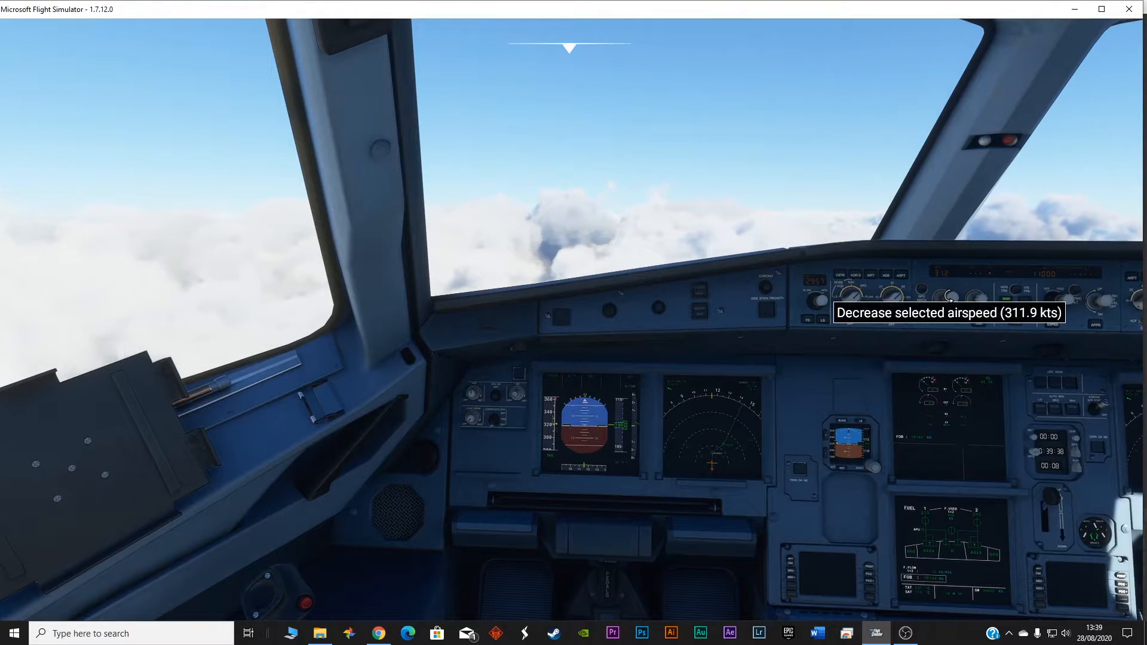
scroll(950, 298, down, 1)
scroll(950, 297, down, 1)
scroll(950, 298, down, 2)
scroll(949, 298, down, 1)
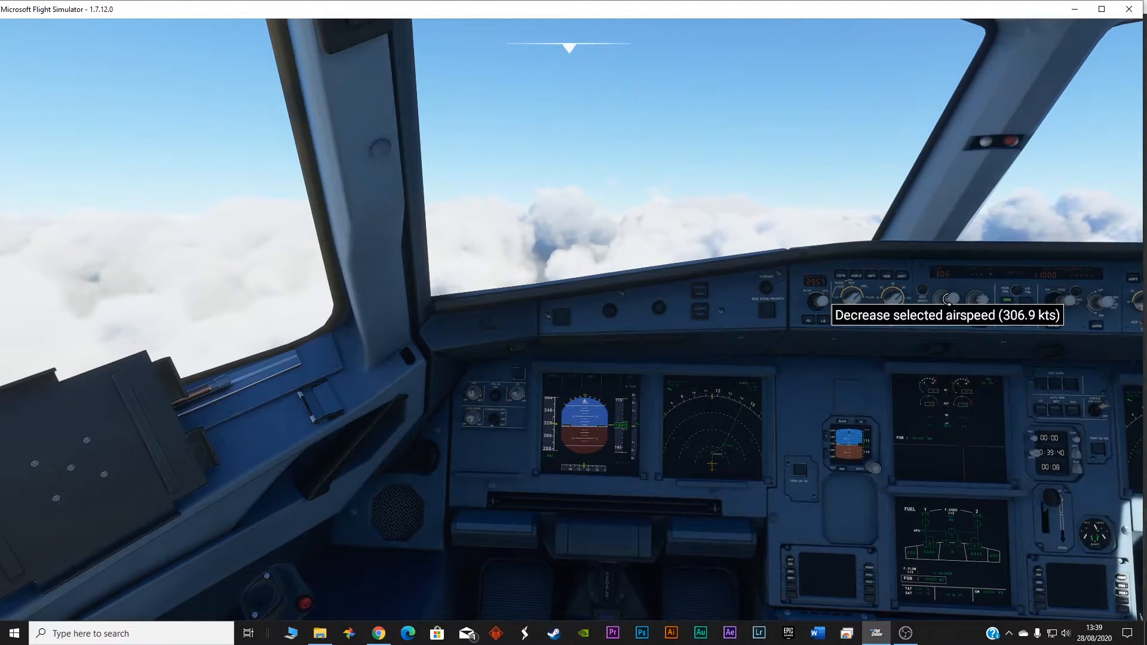
scroll(948, 300, down, 2)
scroll(948, 299, down, 3)
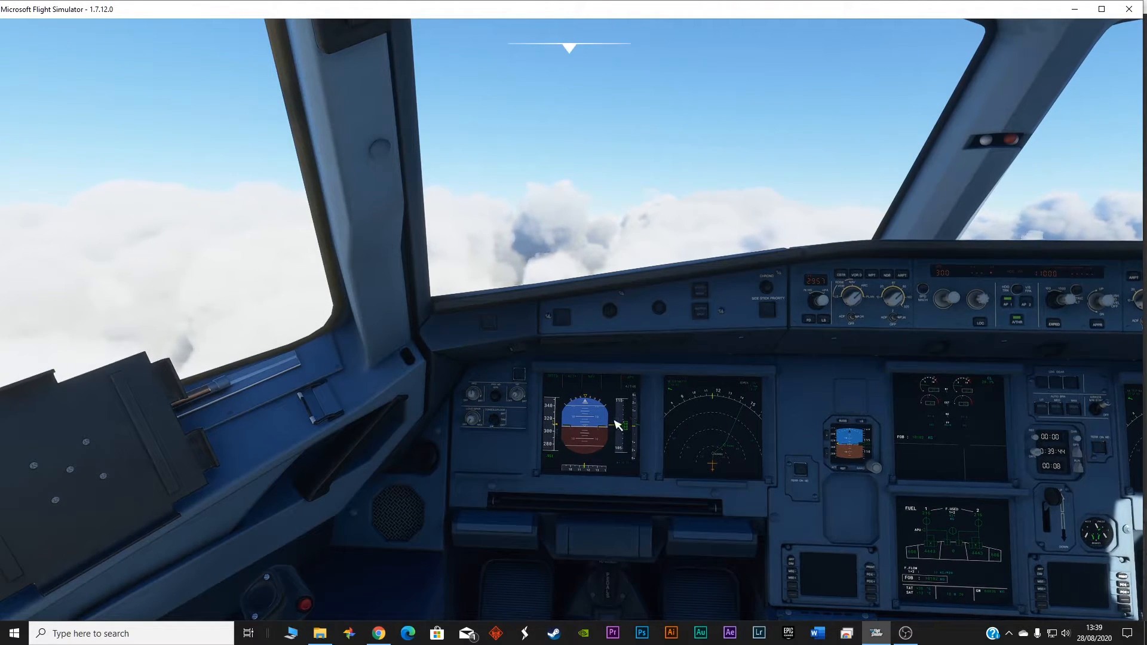
scroll(946, 302, down, 1)
scroll(948, 301, up, 3)
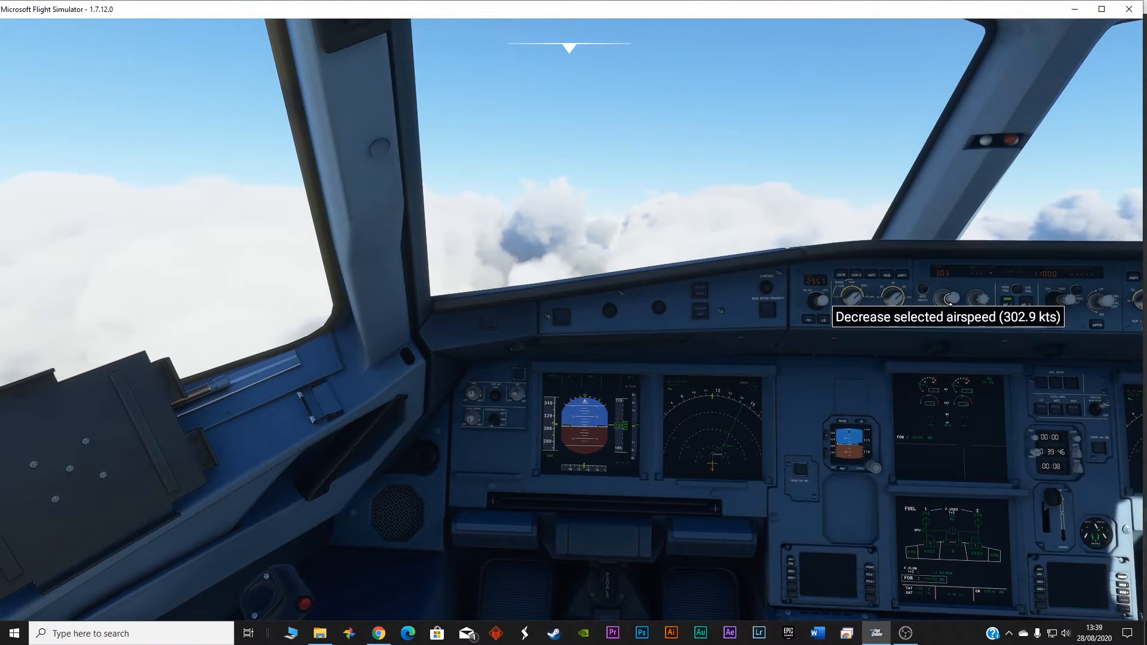
scroll(948, 302, up, 3)
scroll(948, 301, up, 2)
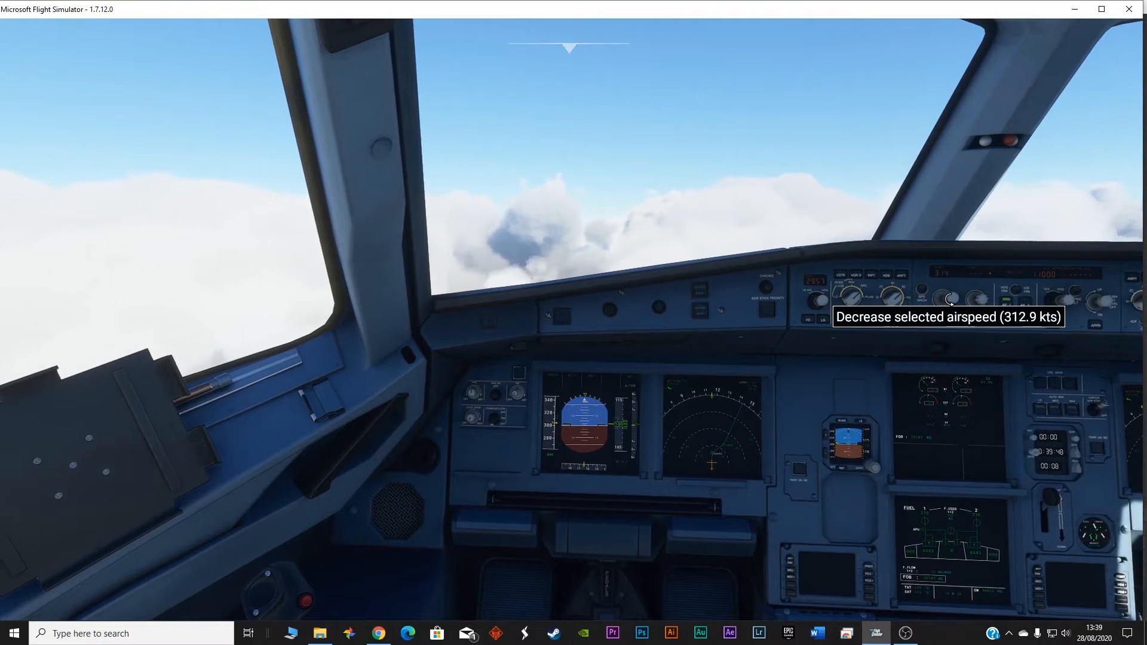
scroll(949, 302, up, 3)
scroll(948, 302, up, 1)
scroll(948, 302, up, 2)
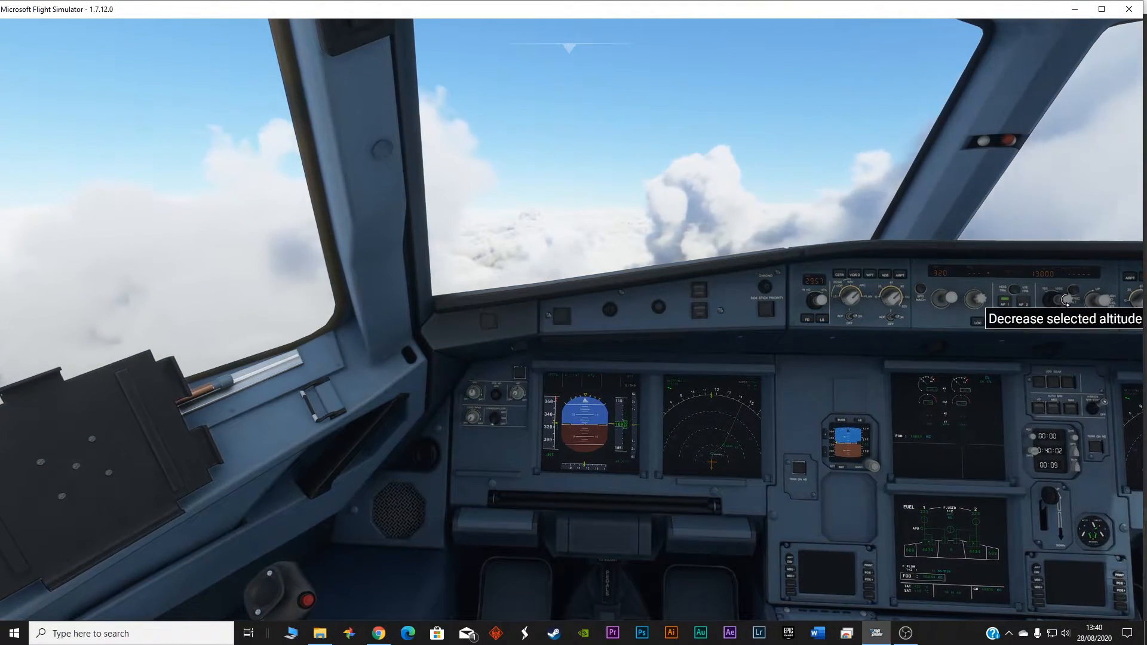
- Lower the FCU selected altitude from 13000 to 11000 ft
click(1066, 302)
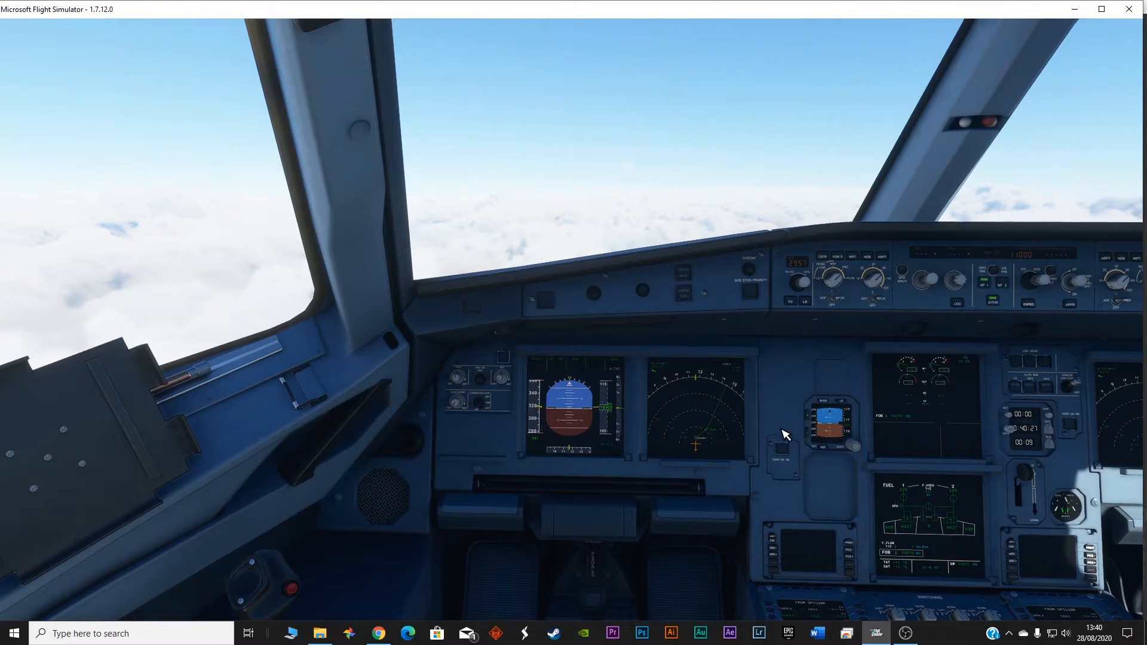
key(Up)
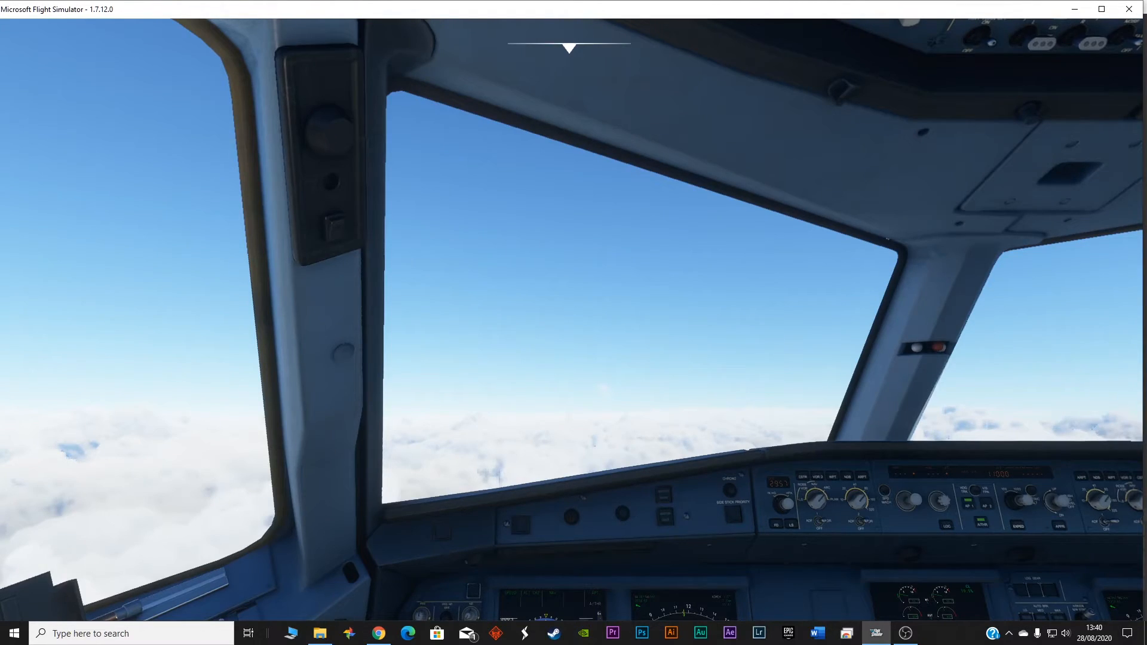
key(Down)
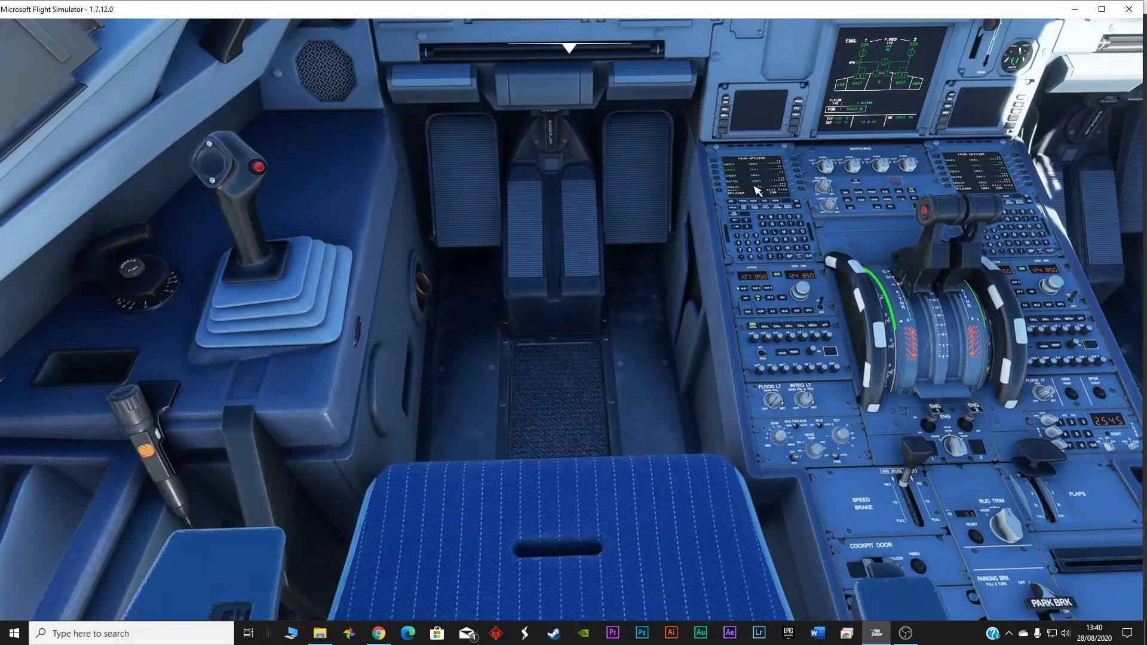
key(Up)
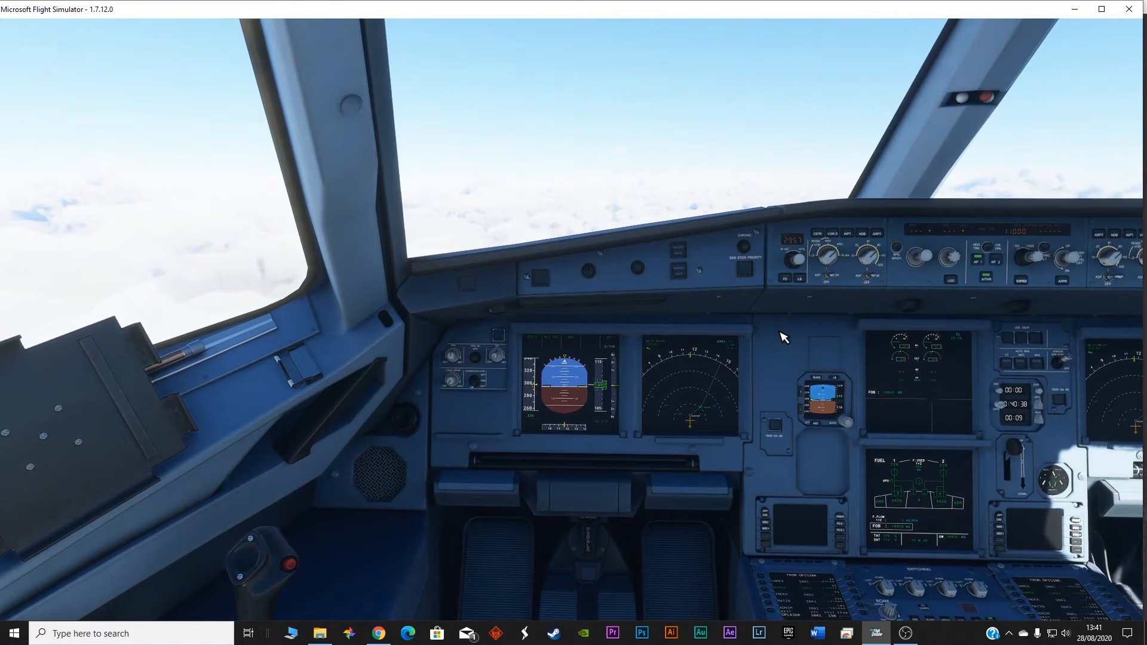
key(Down)
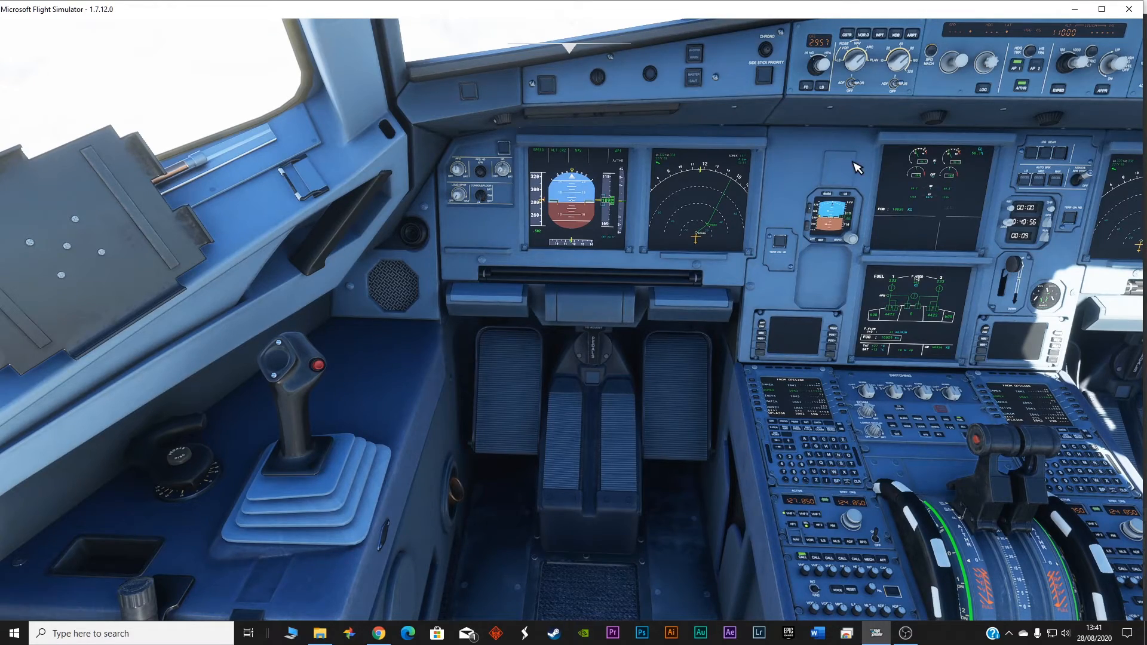
- Look around the cockpit toward the sidestick, then settle on a wide, level forward view
right_click(649, 340)
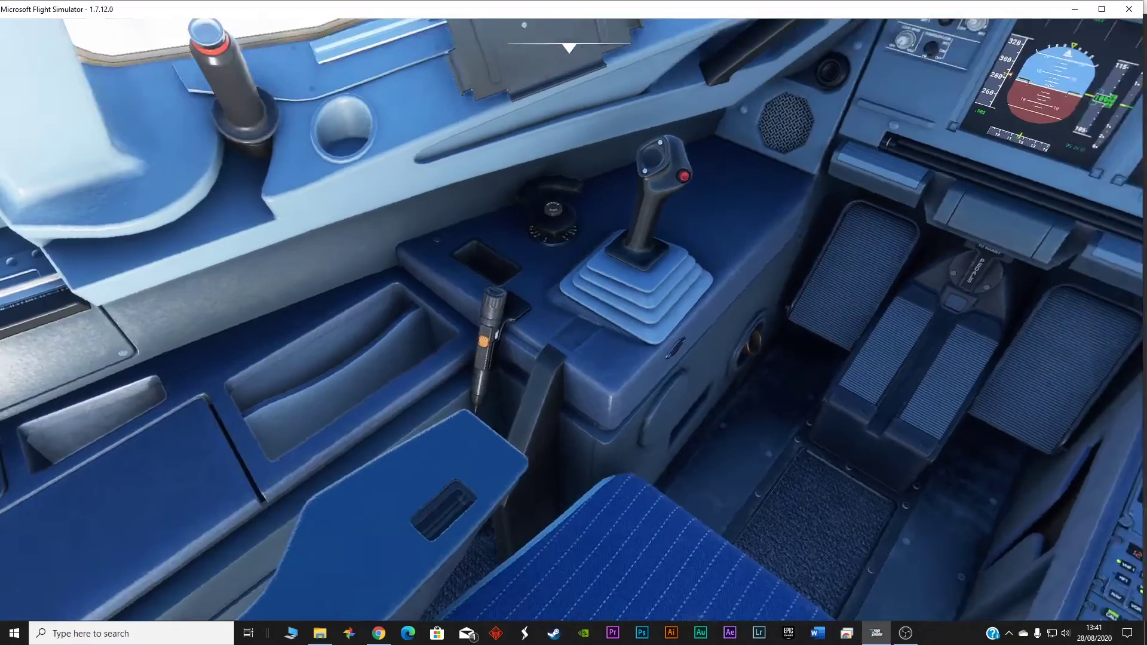
key(f)
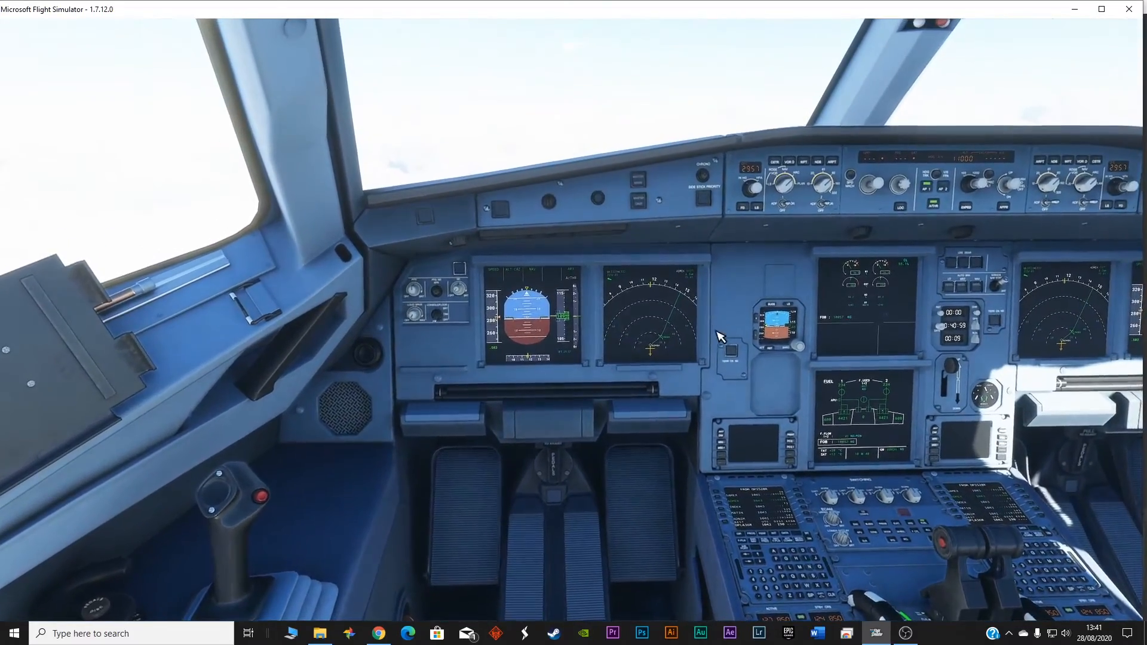
right_click(613, 392)
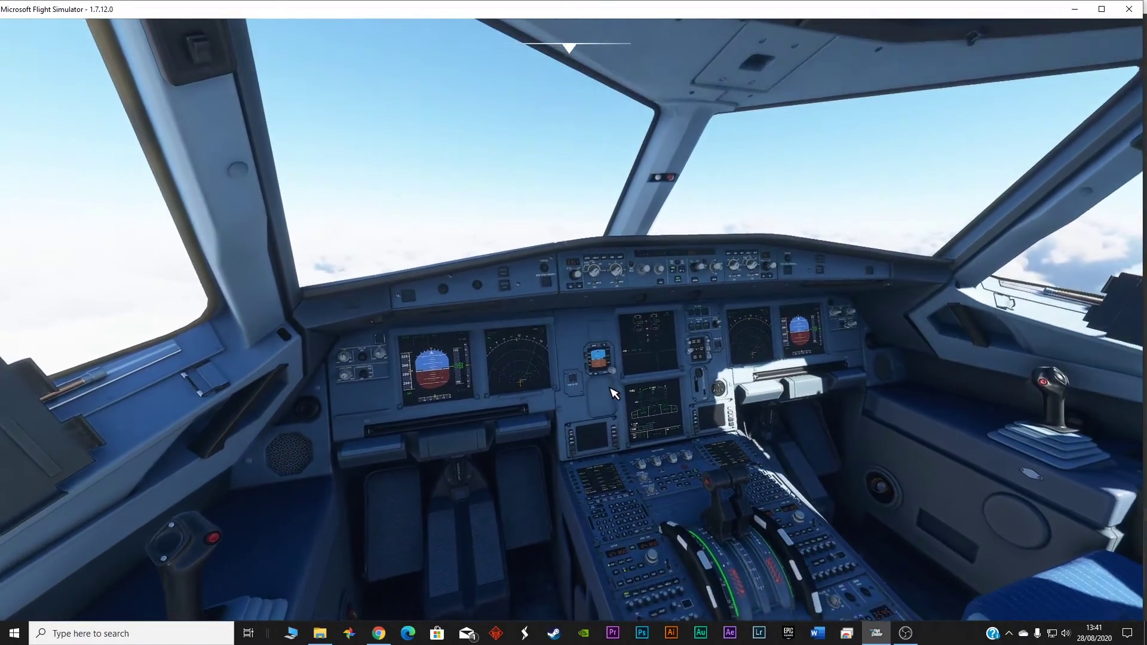
right_click(613, 392)
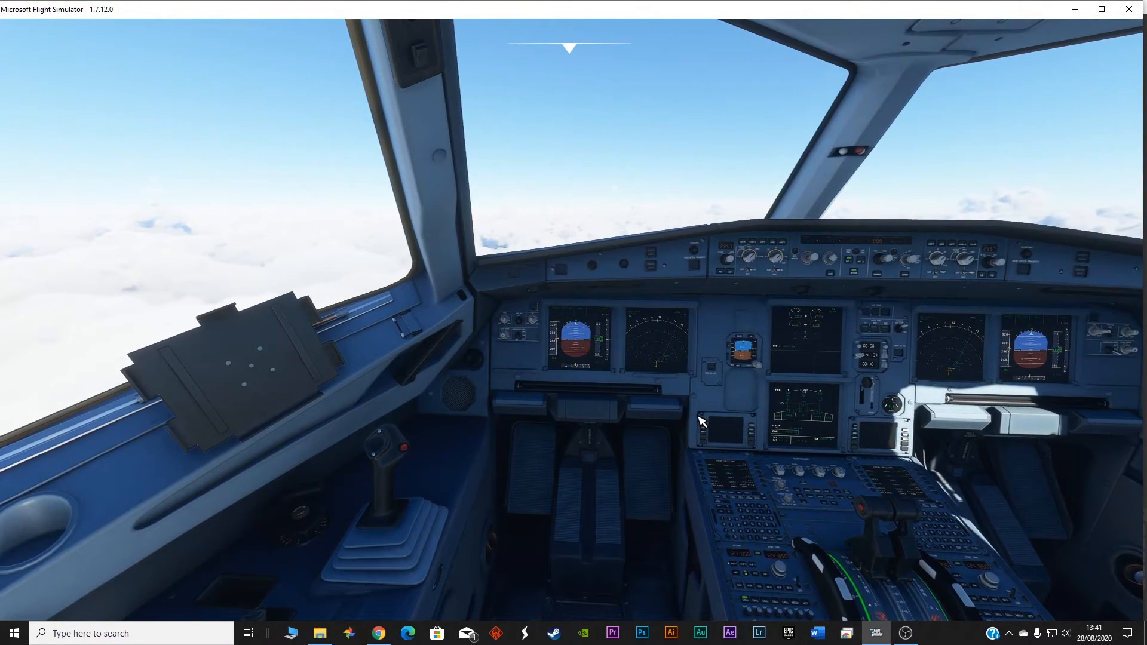
scroll(703, 420, up, 2)
scroll(703, 419, up, 2)
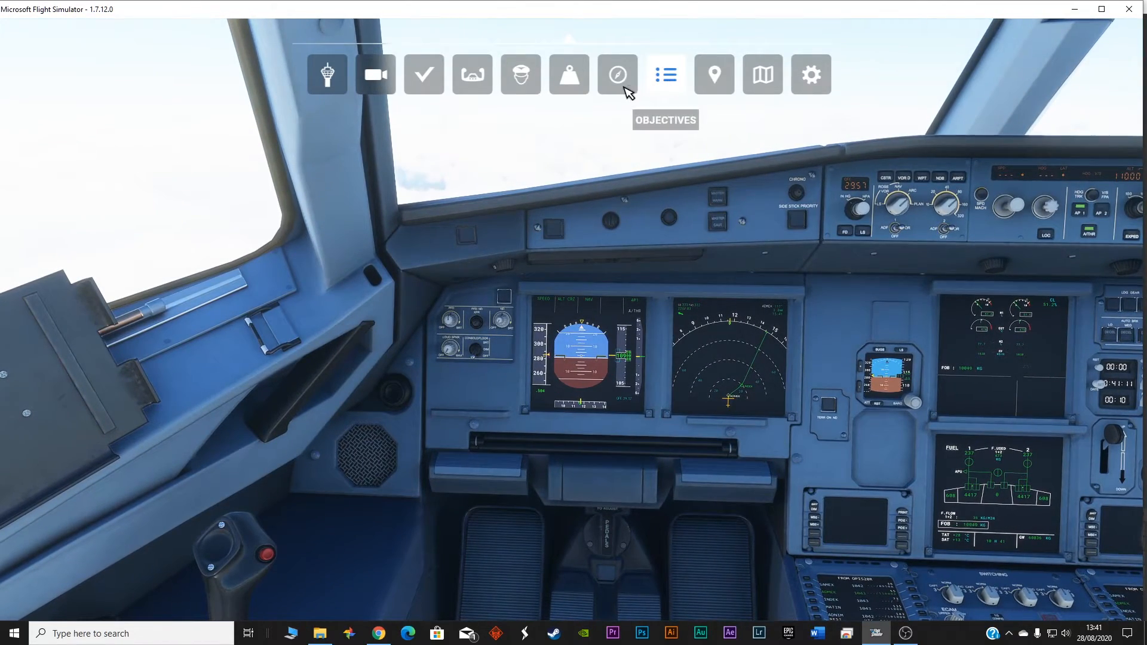
click(618, 75)
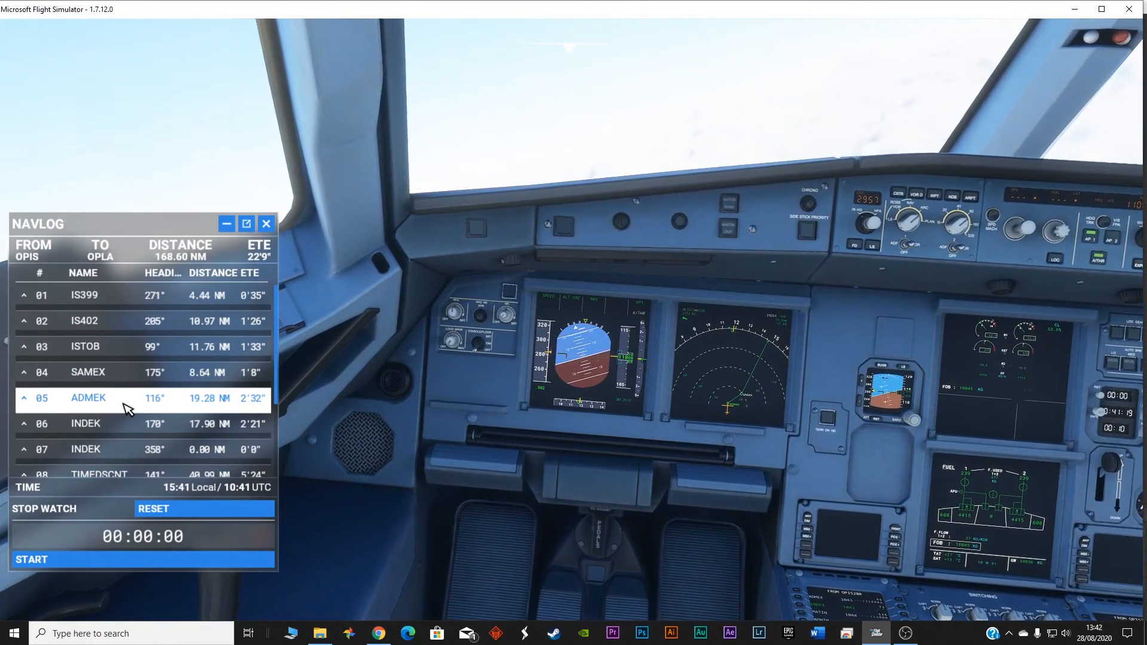
click(267, 224)
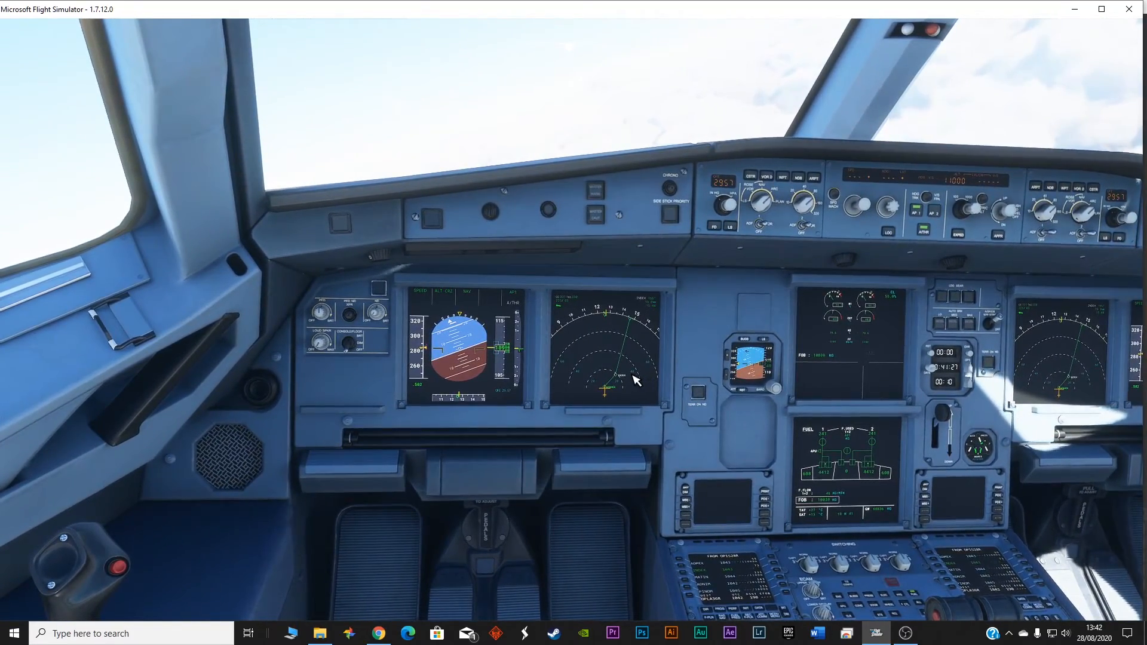
scroll(625, 380, down, 3)
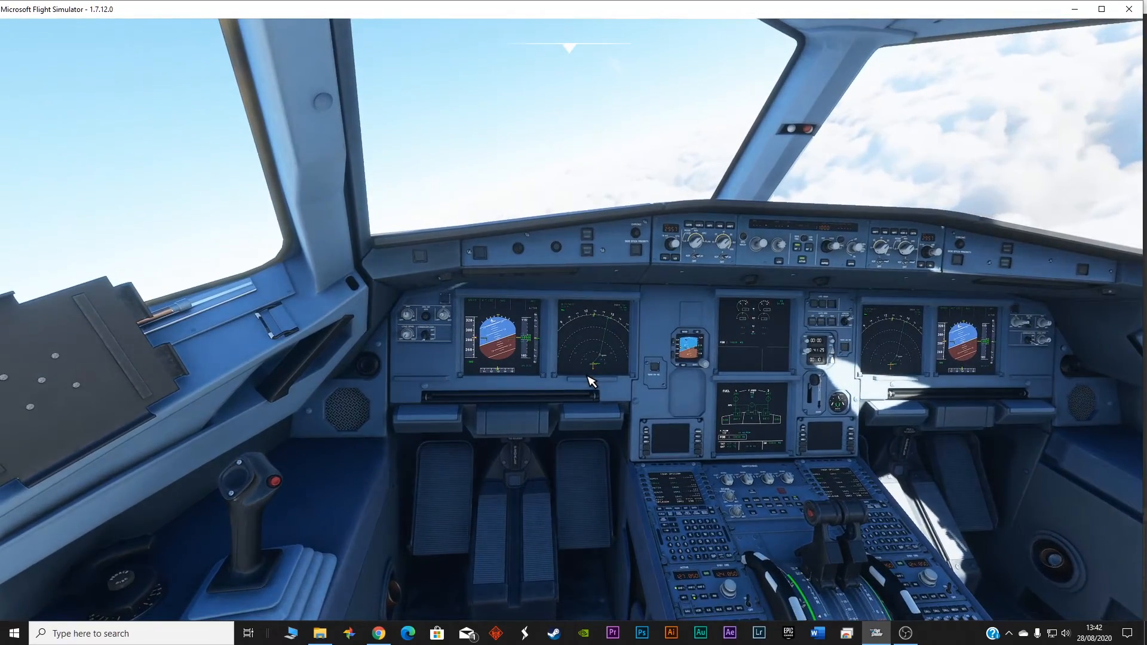
scroll(590, 387, up, 3)
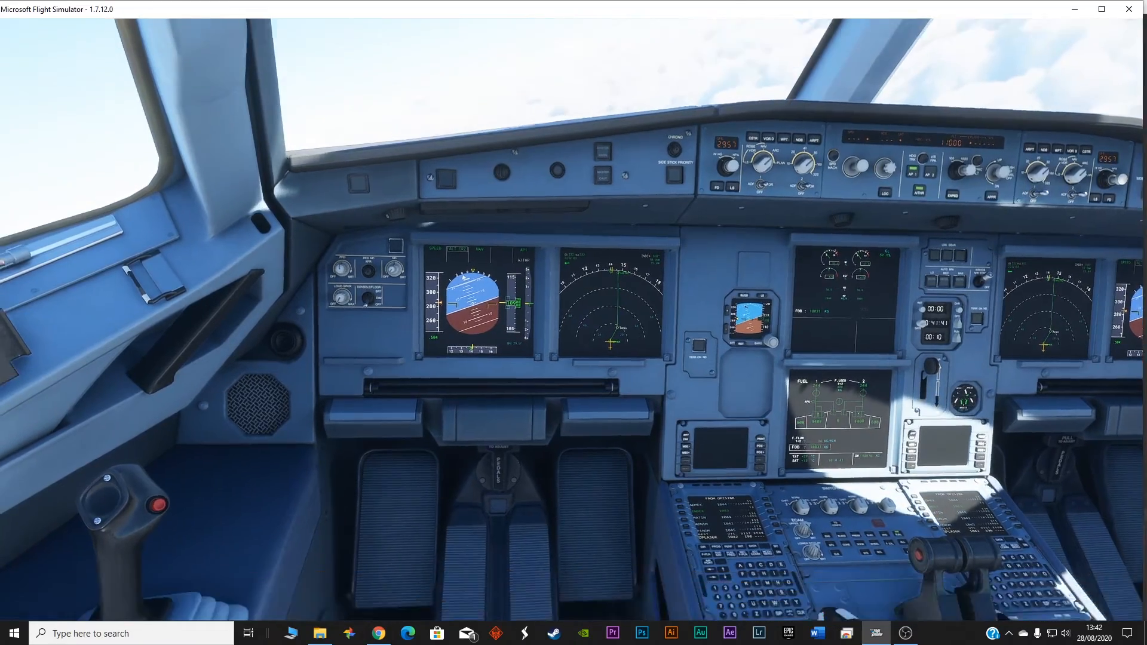
key(Down)
scroll(728, 397, up, 3)
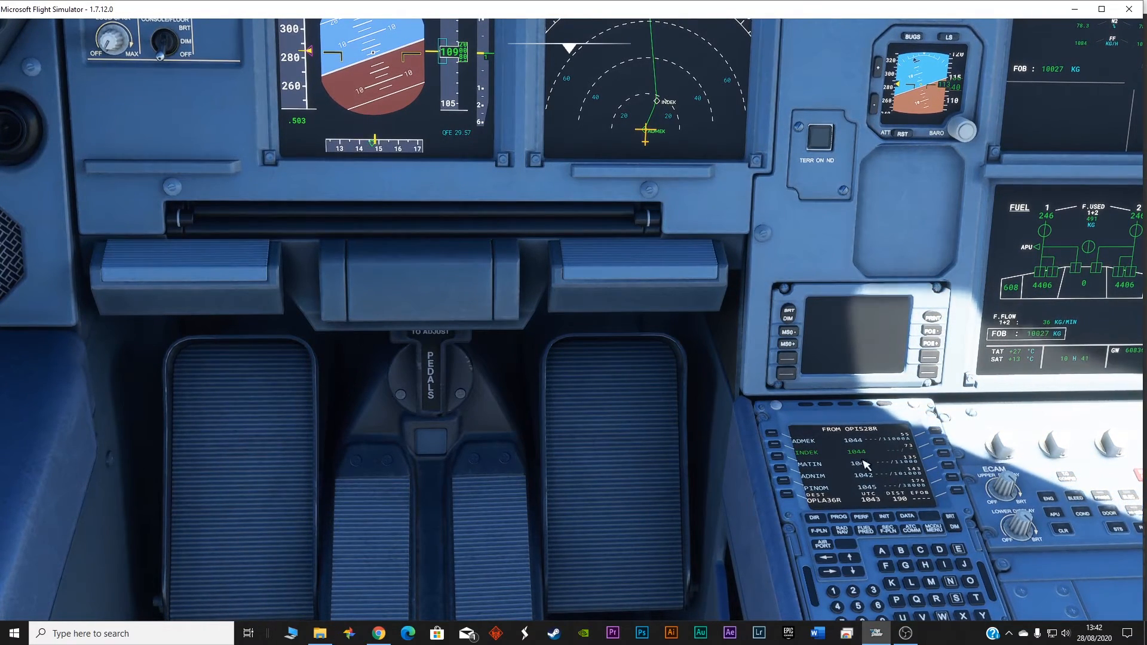
scroll(920, 487, down, 5)
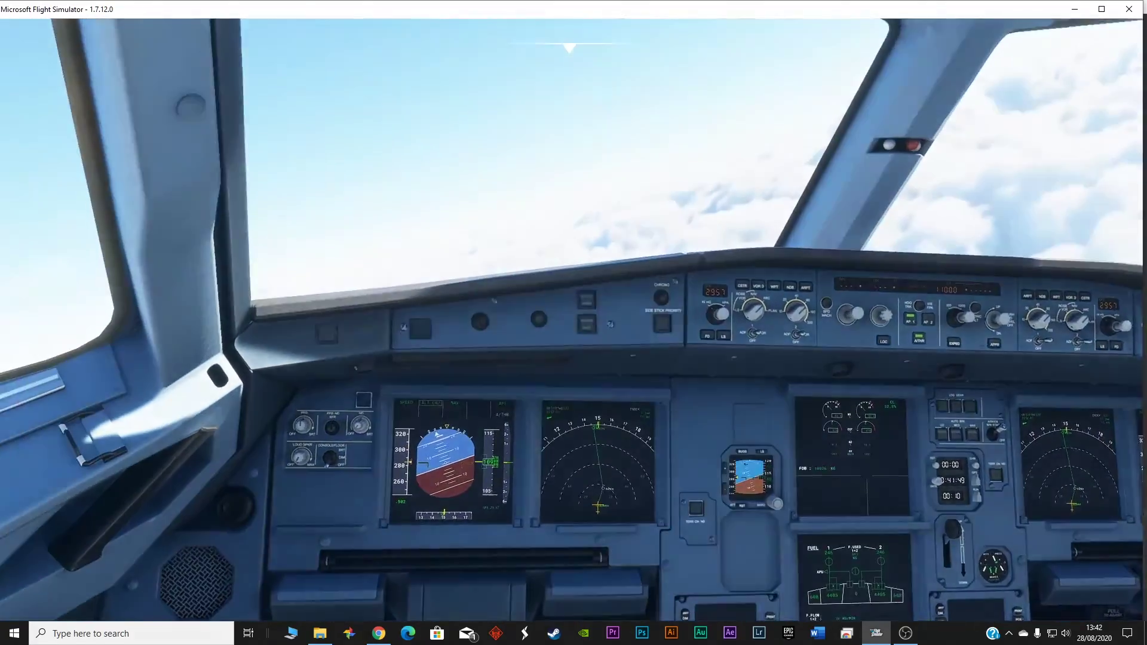
scroll(675, 433, down, 5)
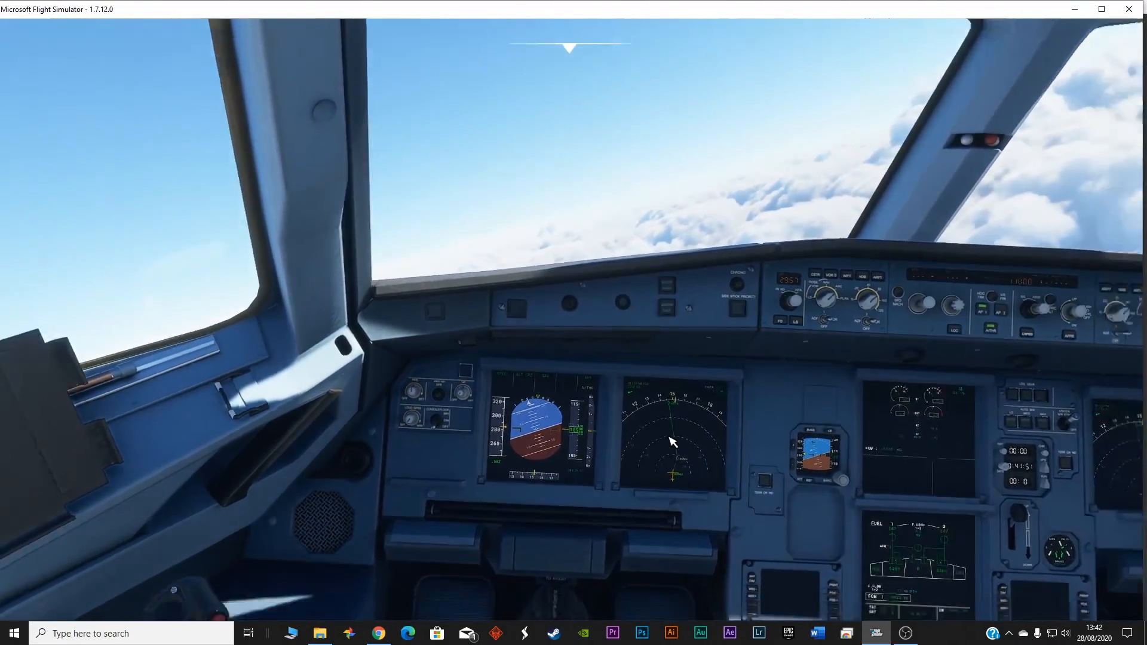
scroll(675, 433, down, 3)
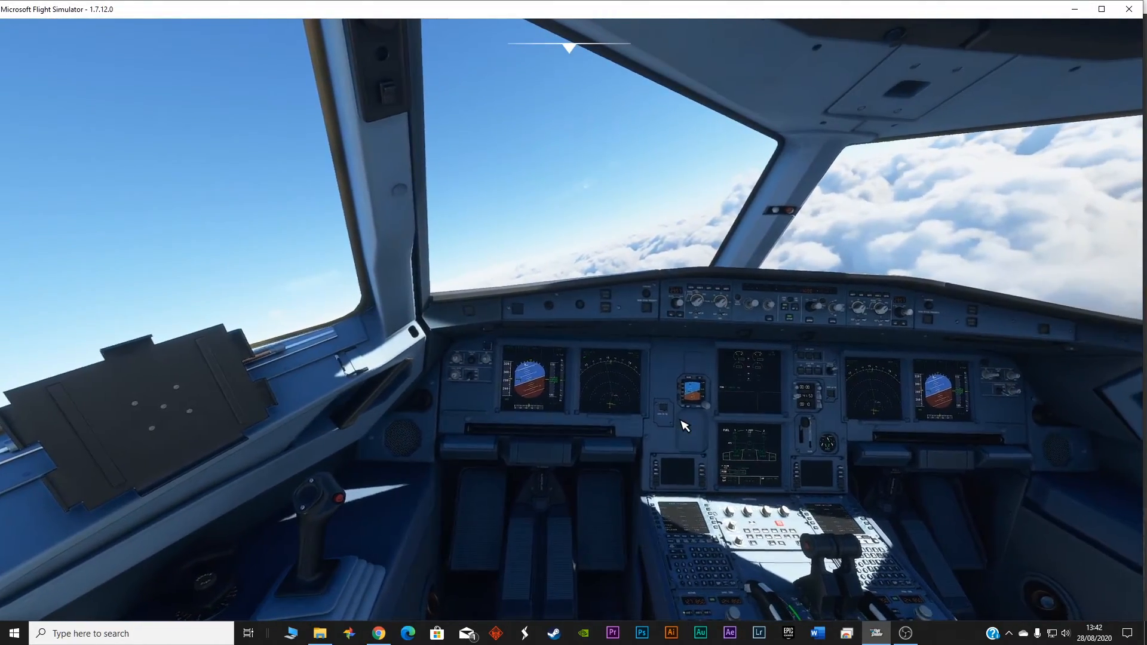
scroll(681, 424, down, 2)
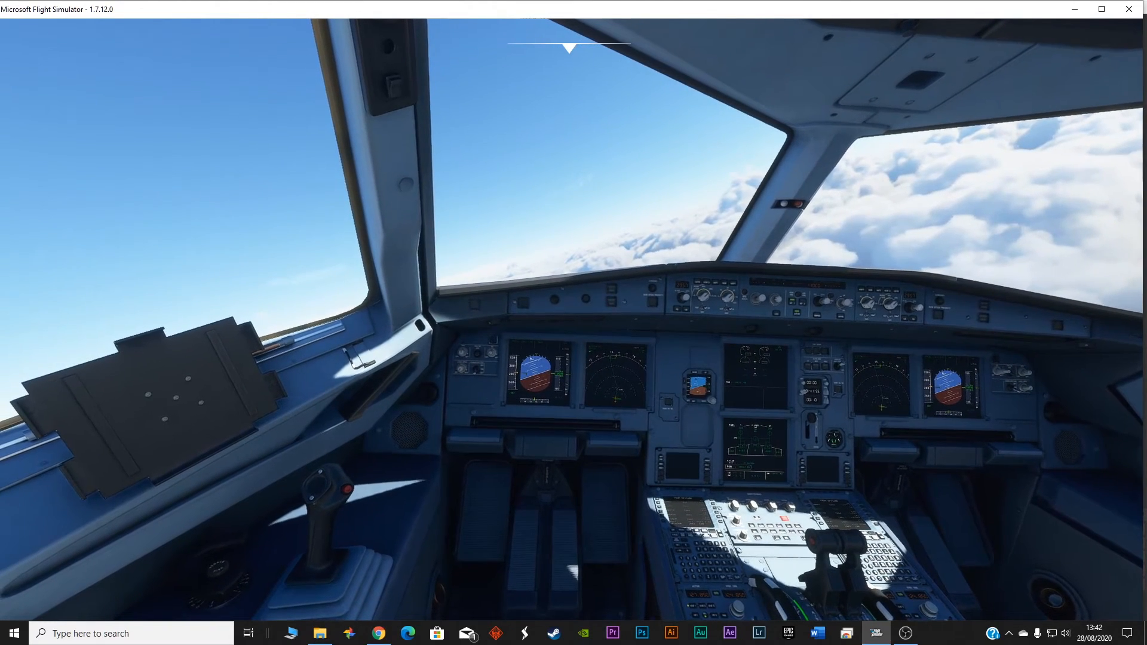